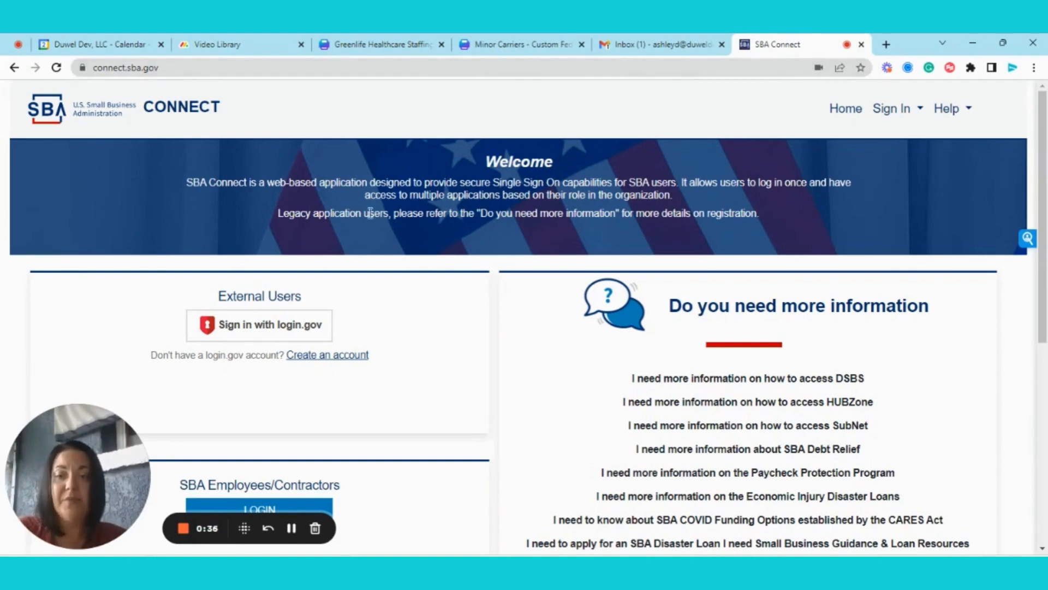
- Sign in through login.gov, accepting the SBA Connect terms and using the autofilled credentials
scroll(276, 264, "down", 1)
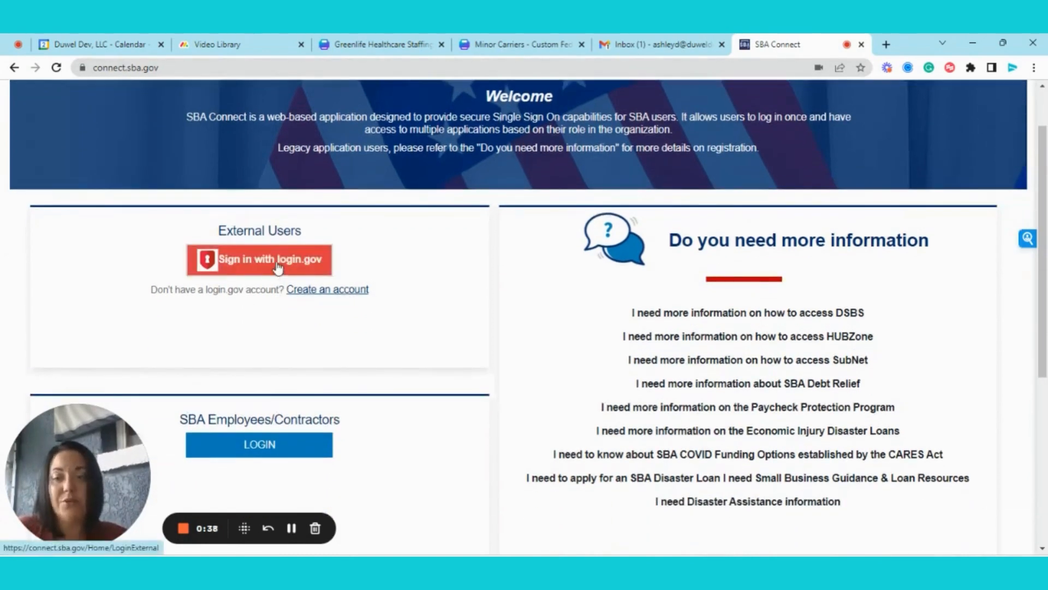
scroll(498, 375, "up", 1)
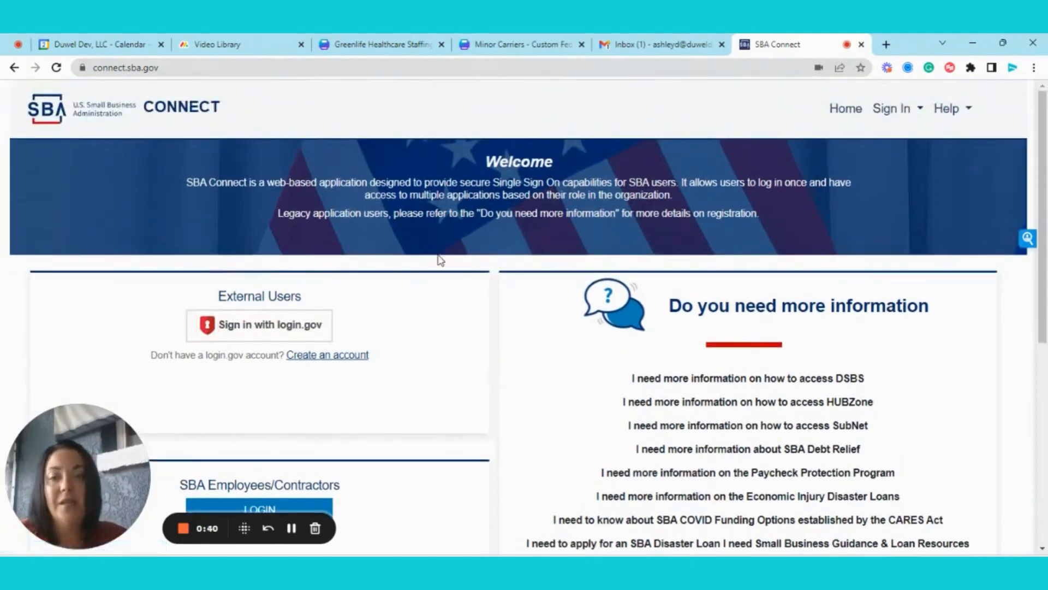
left_click(250, 328)
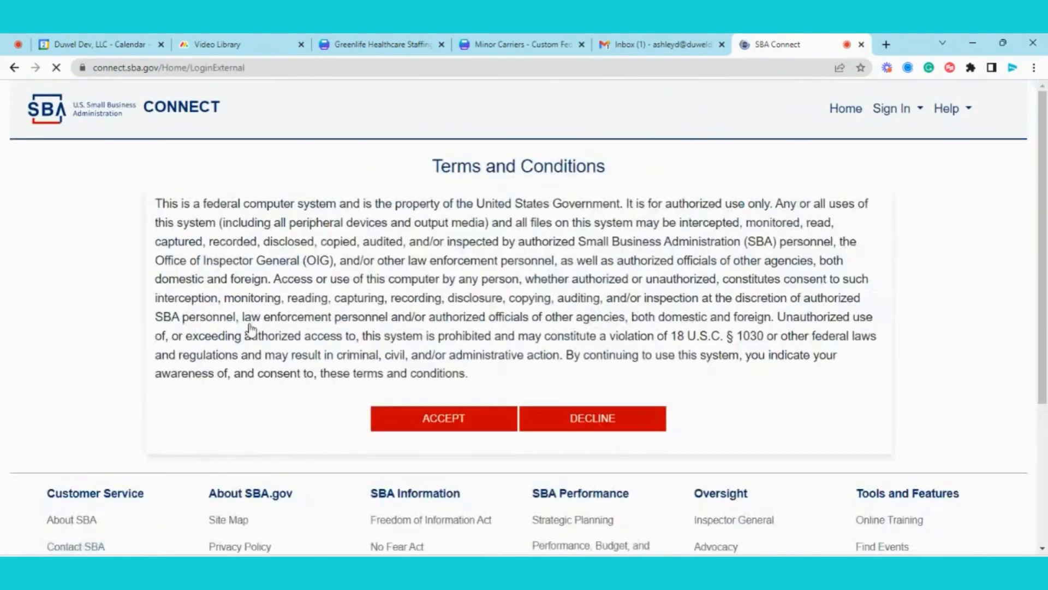
left_click(440, 420)
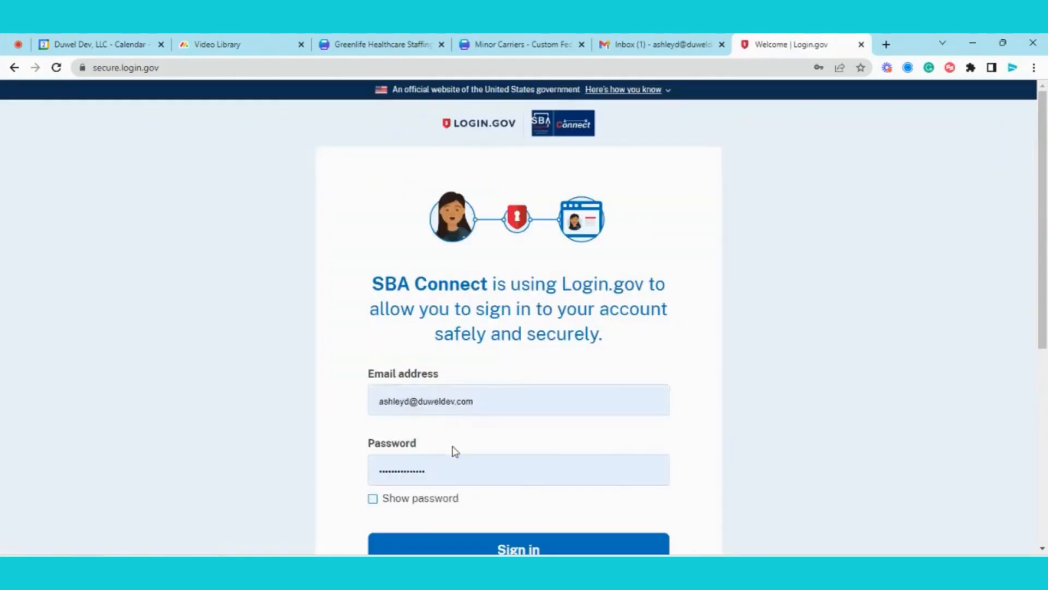
left_click(491, 547)
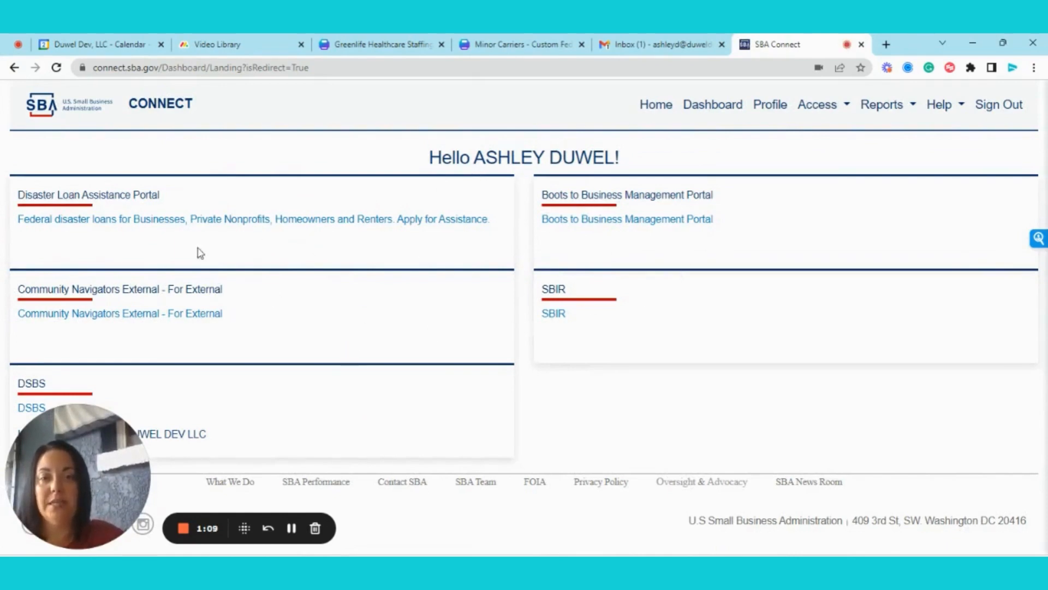
left_click(824, 108)
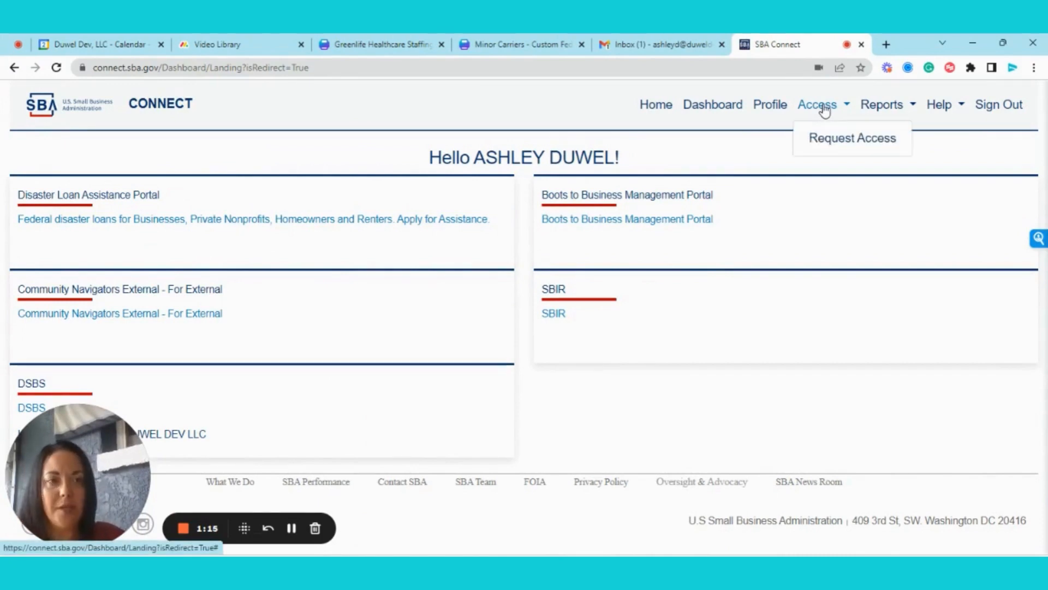
left_click(841, 140)
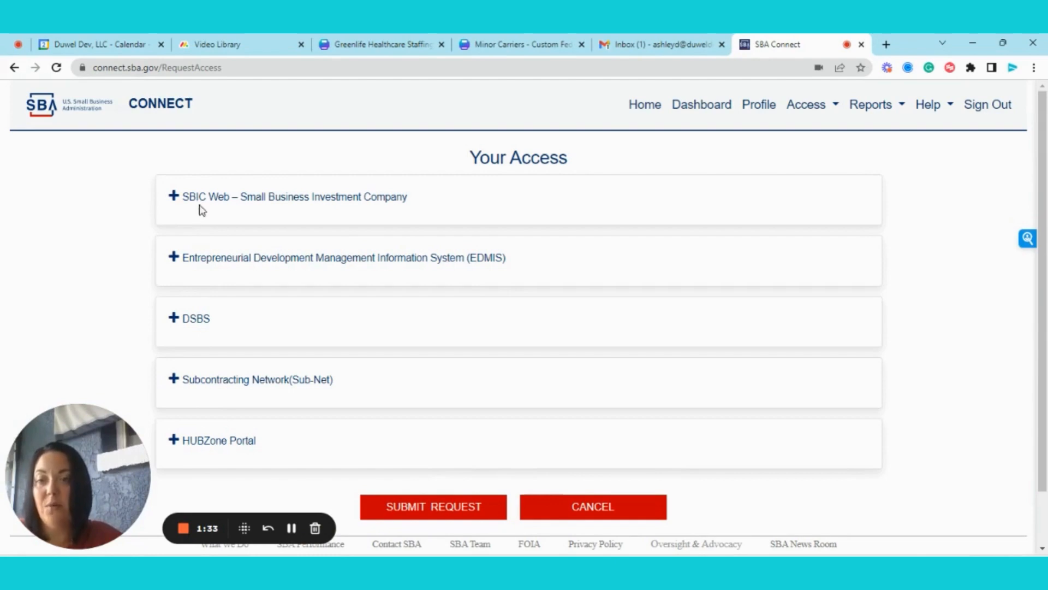
left_click(181, 321)
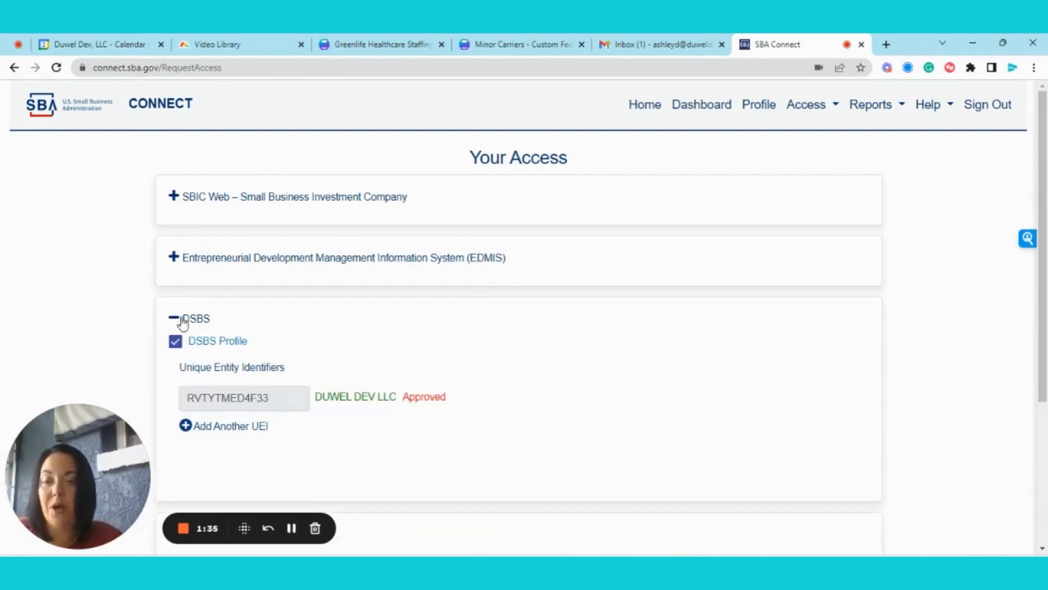
scroll(183, 325, "down", 3)
scroll(188, 429, "down", 2)
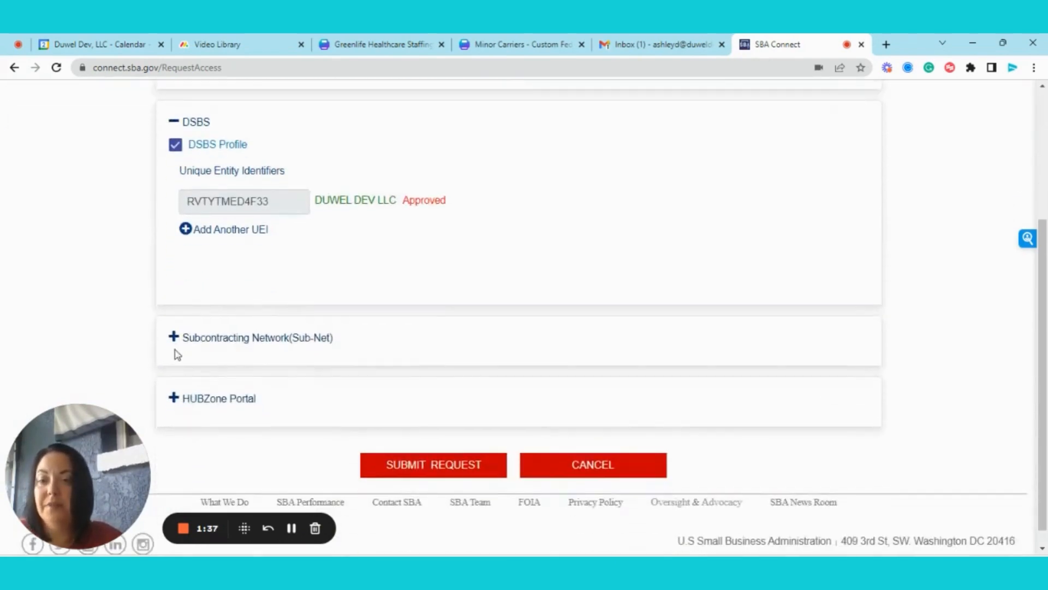
scroll(229, 322, "up", 3)
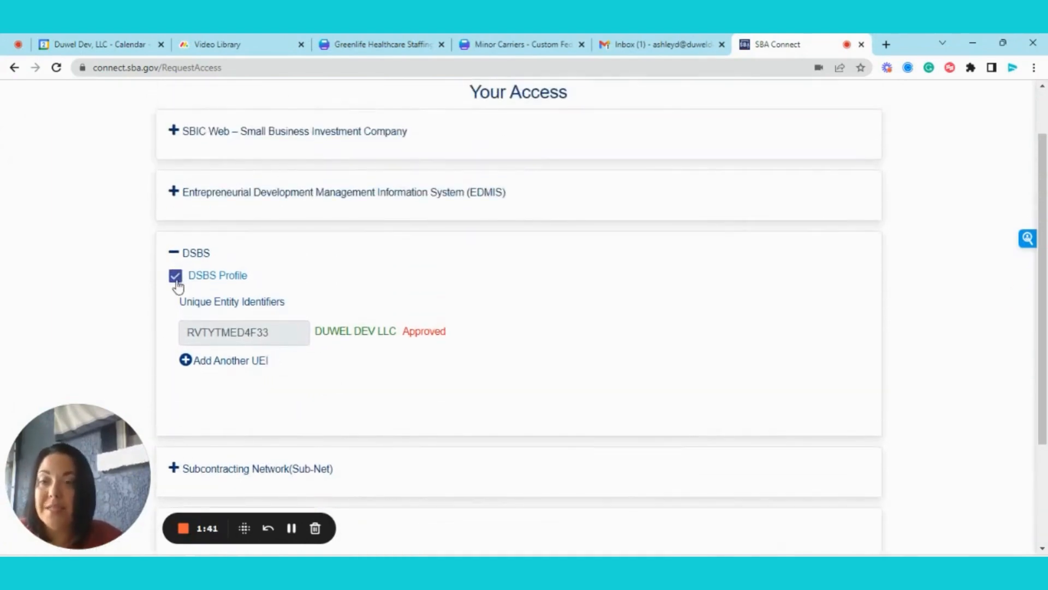
left_click(175, 278)
left_click(175, 278)
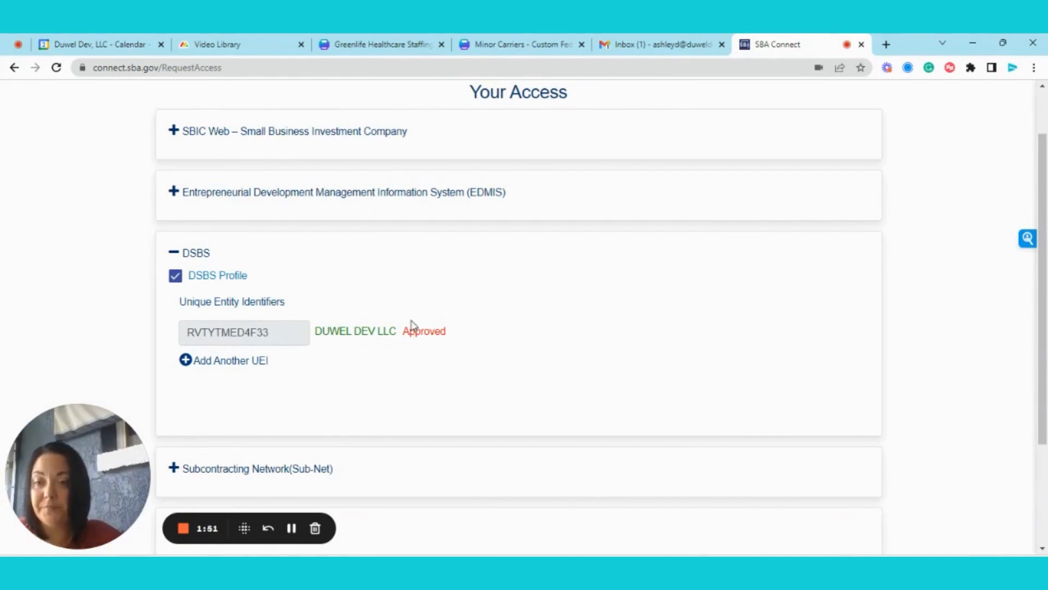
scroll(400, 329, "down", 2)
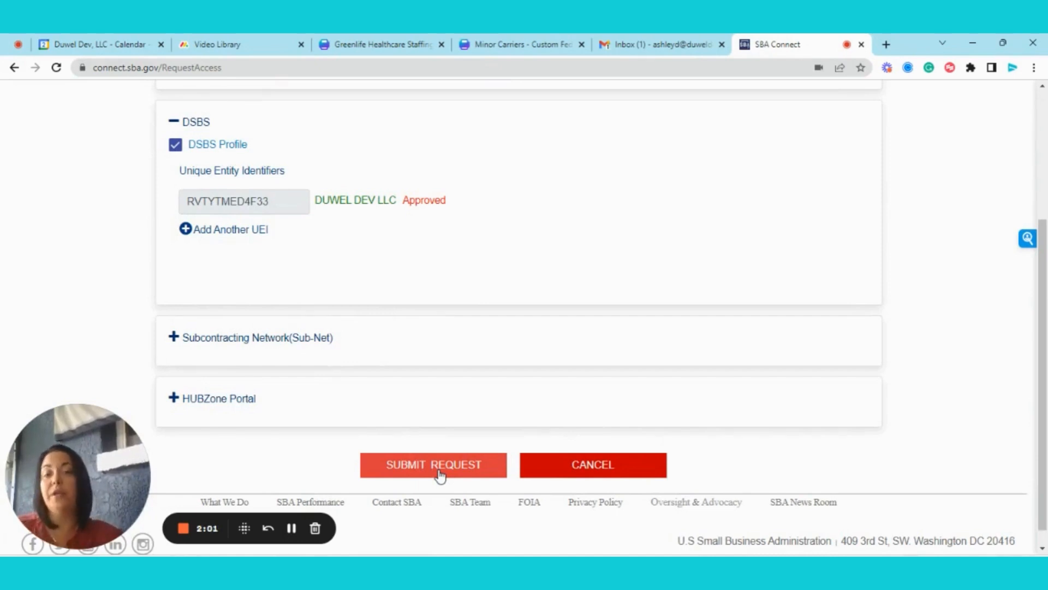
scroll(494, 320, "up", 3)
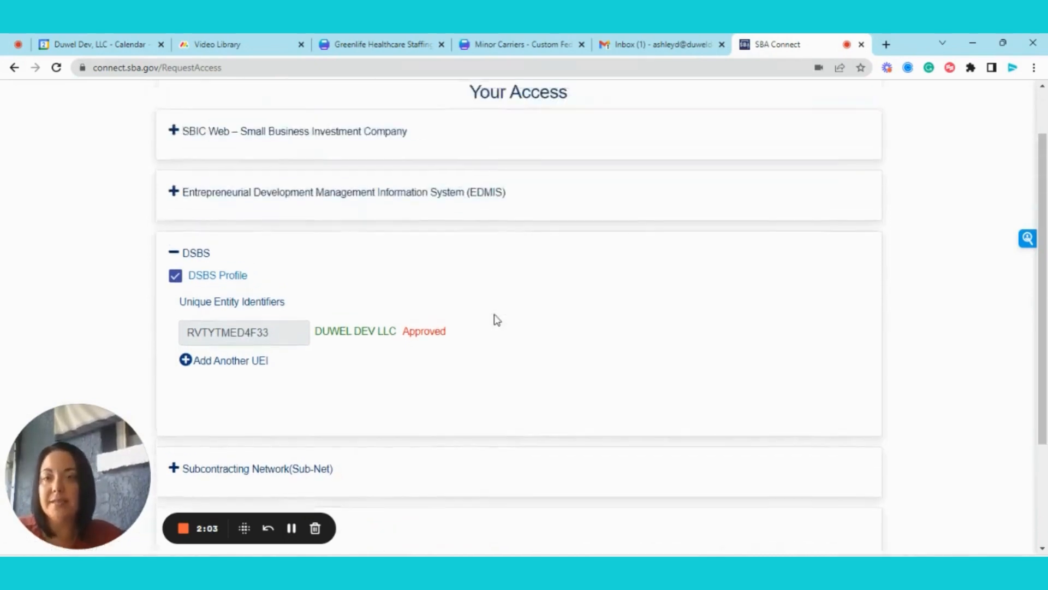
scroll(494, 321, "down", 3)
scroll(493, 319, "up", 3)
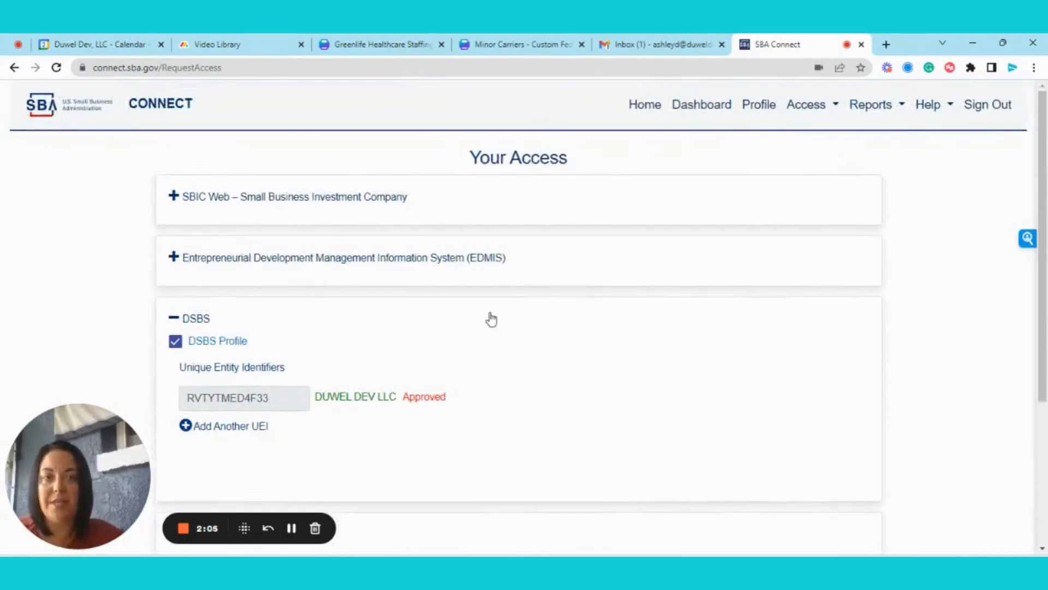
left_click(637, 109)
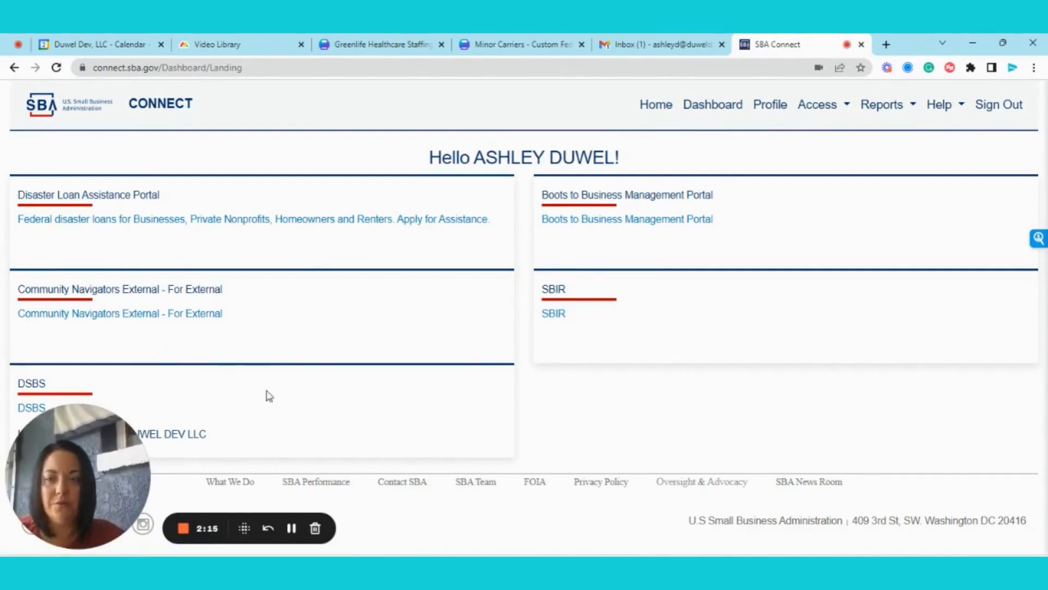
- Open the DUWEL DEV LLC DSBS profile and advance past Orientation/Help to the Mandatory Data page
left_click(164, 443)
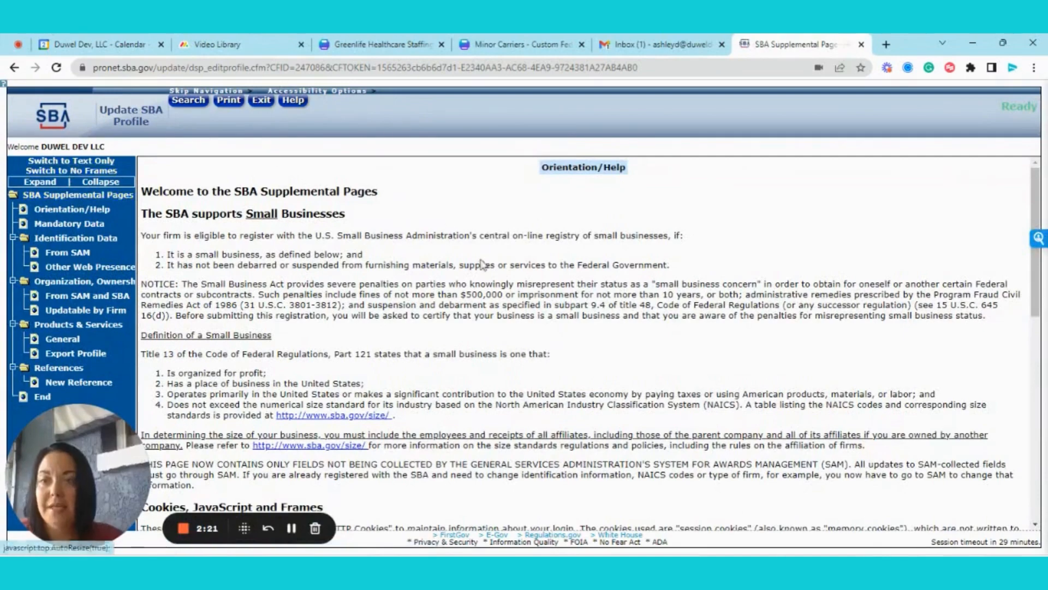
scroll(719, 273, "down", 3)
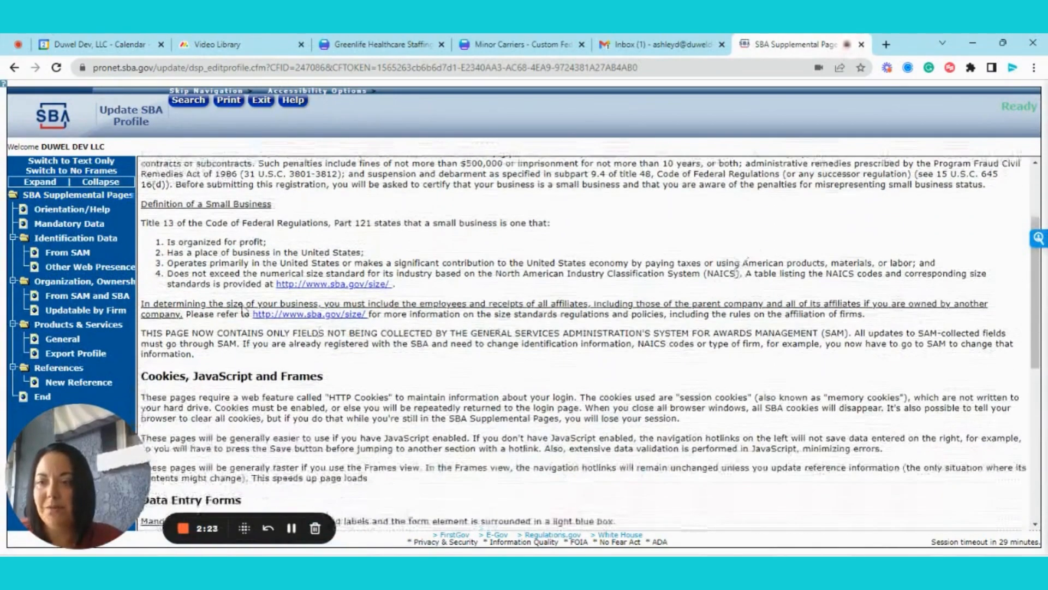
scroll(924, 437, "down", 8)
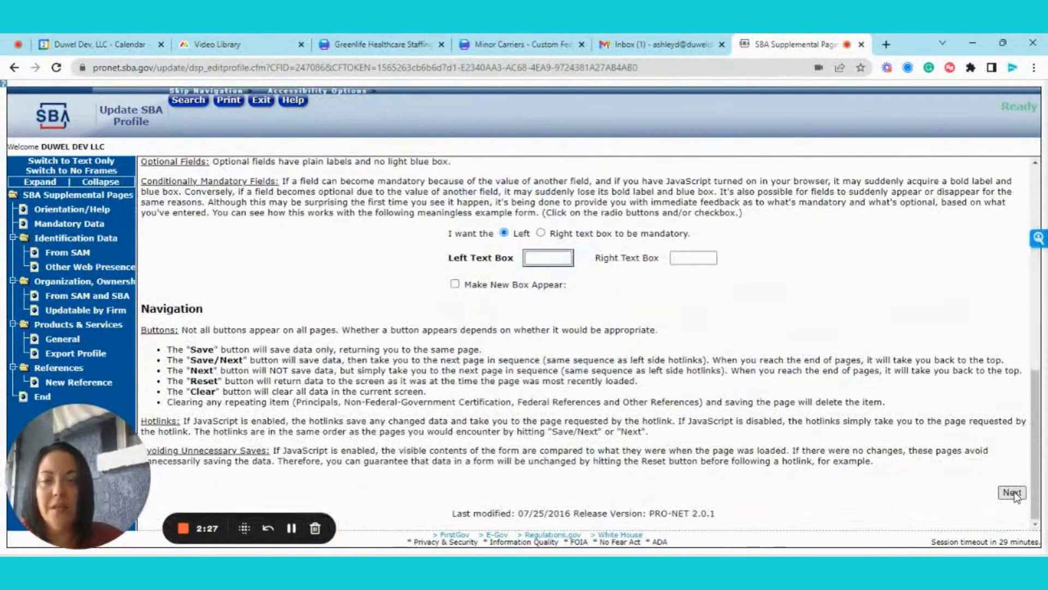
left_click(1013, 494)
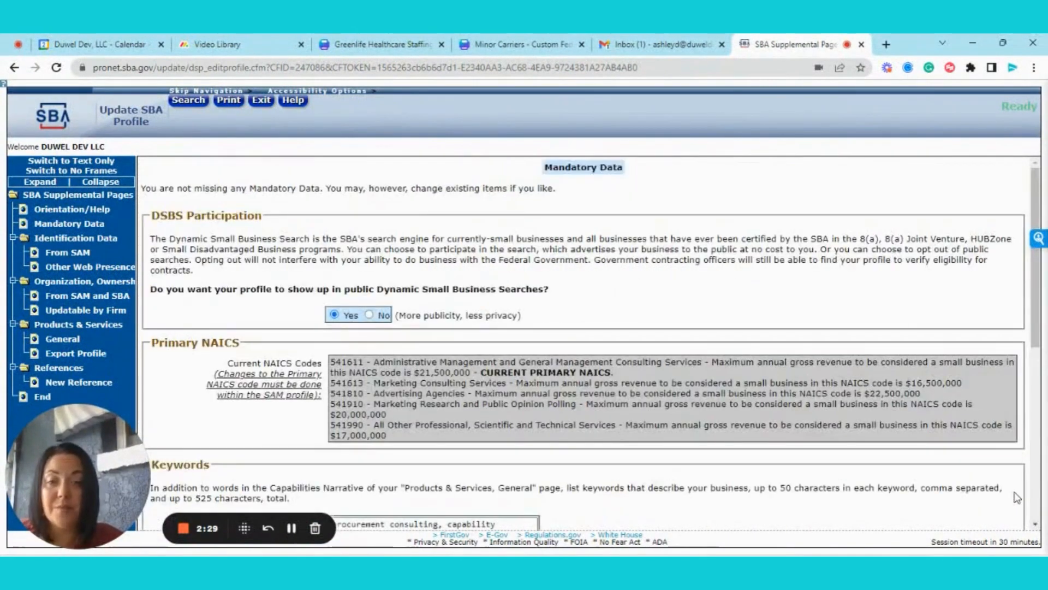
scroll(672, 306, "down", 2)
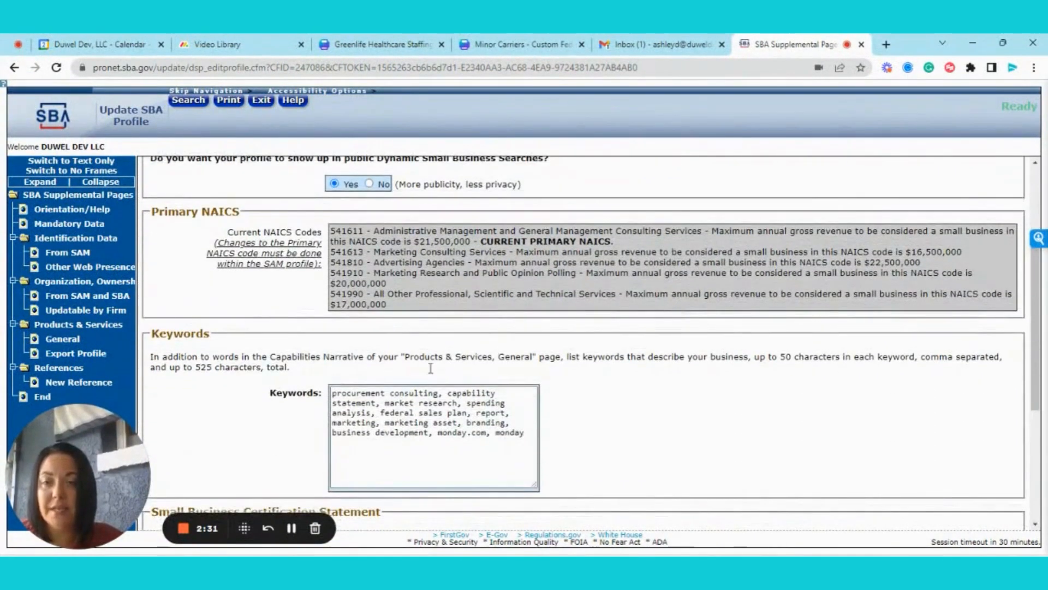
scroll(426, 350, "down", 2)
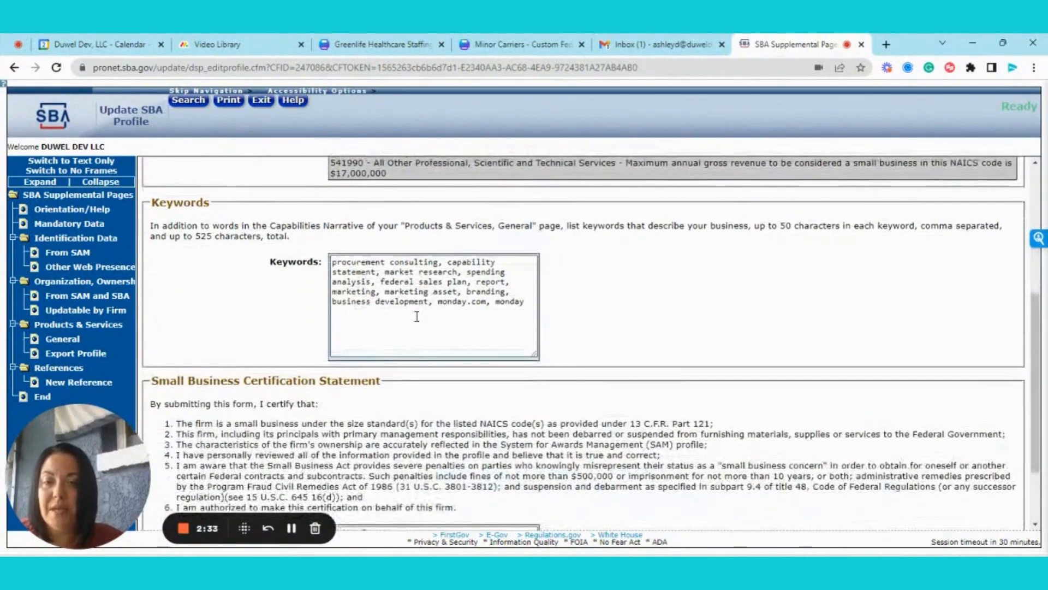
scroll(417, 333, "down", 2)
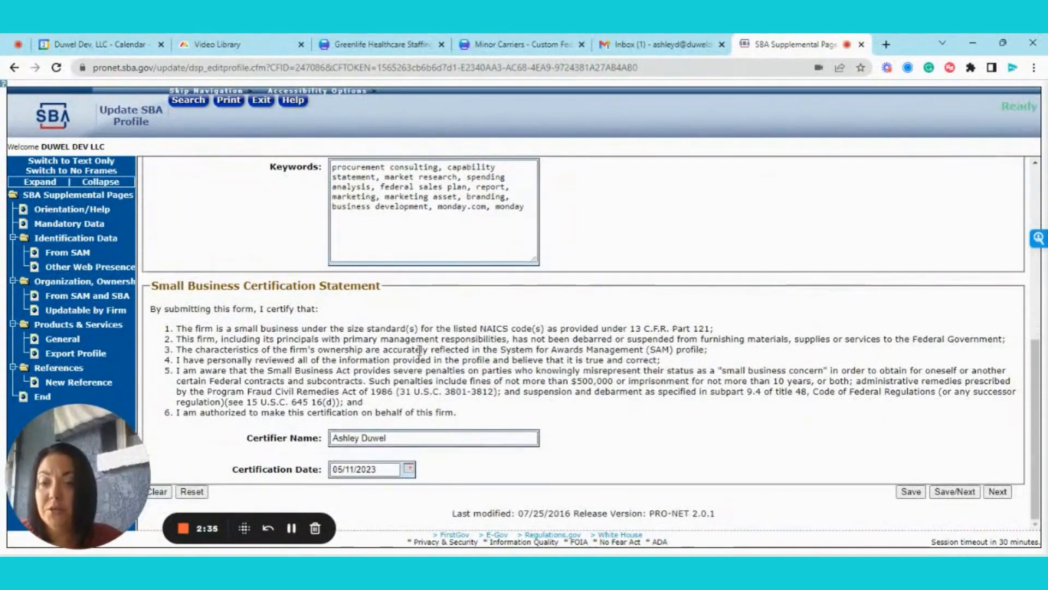
left_click(378, 470)
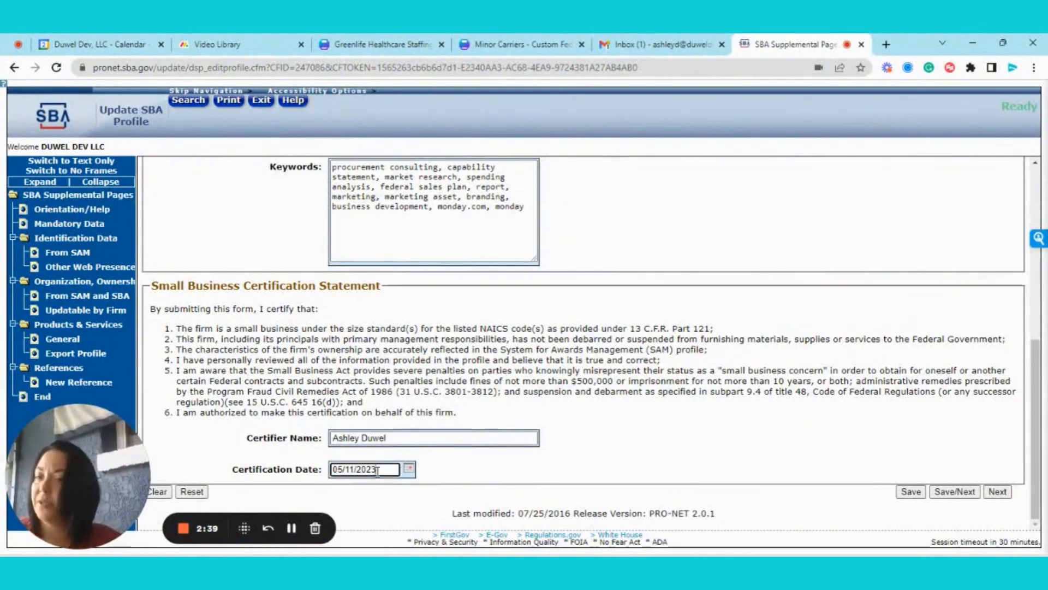
left_click(410, 474)
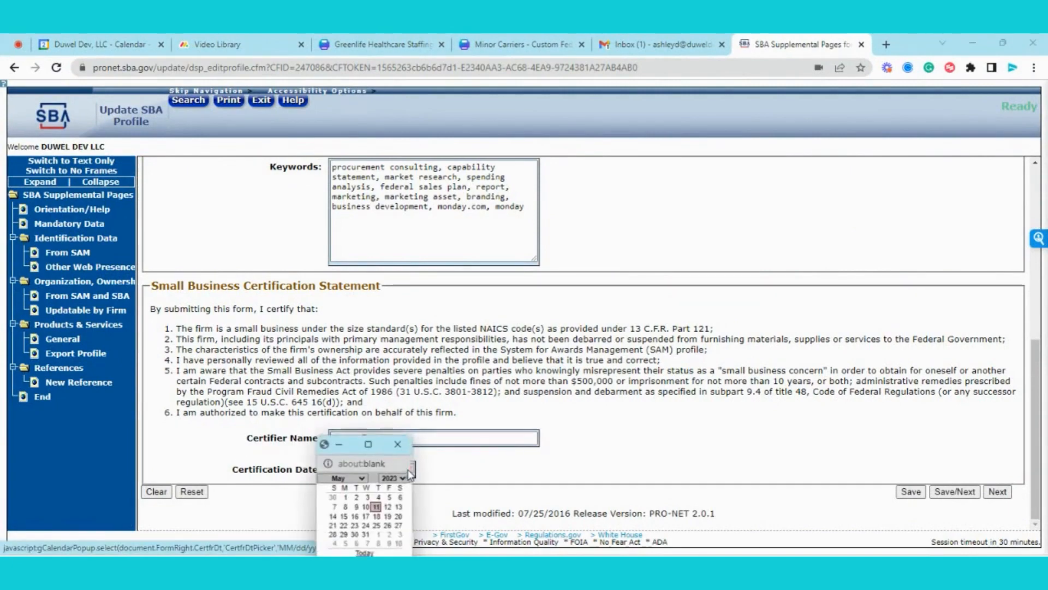
left_click(377, 553)
scroll(322, 378, "up", 5)
scroll(322, 379, "up", 2)
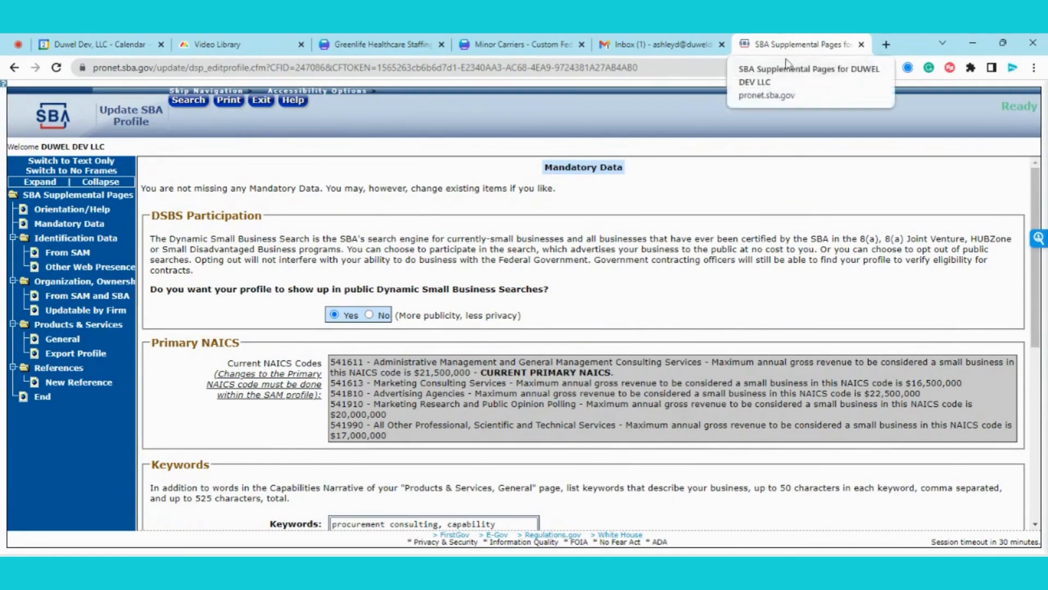
scroll(280, 238, "down", 1)
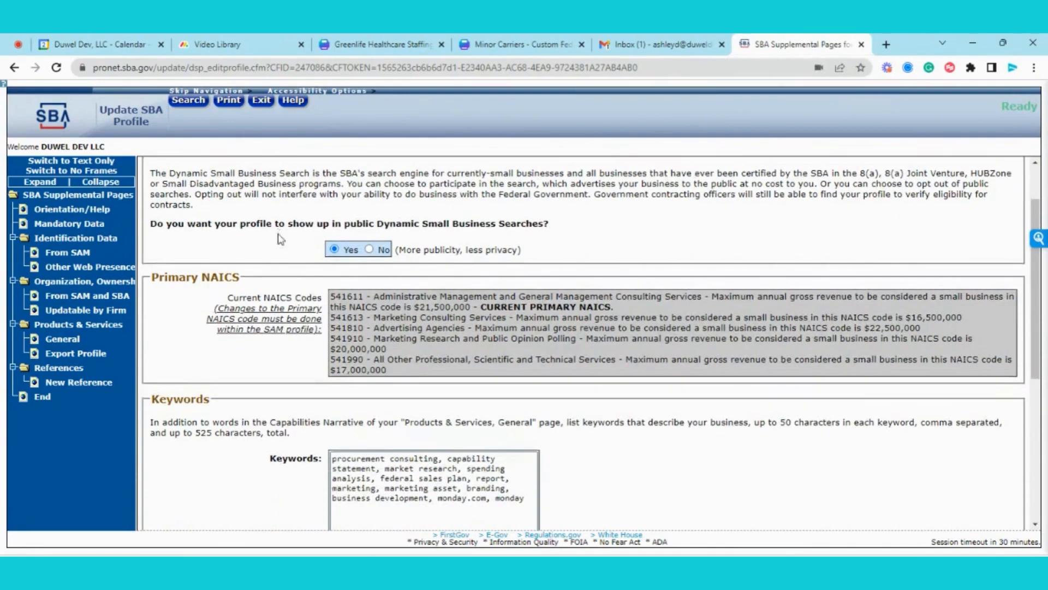
scroll(281, 238, "down", 2)
scroll(280, 239, "down", 3)
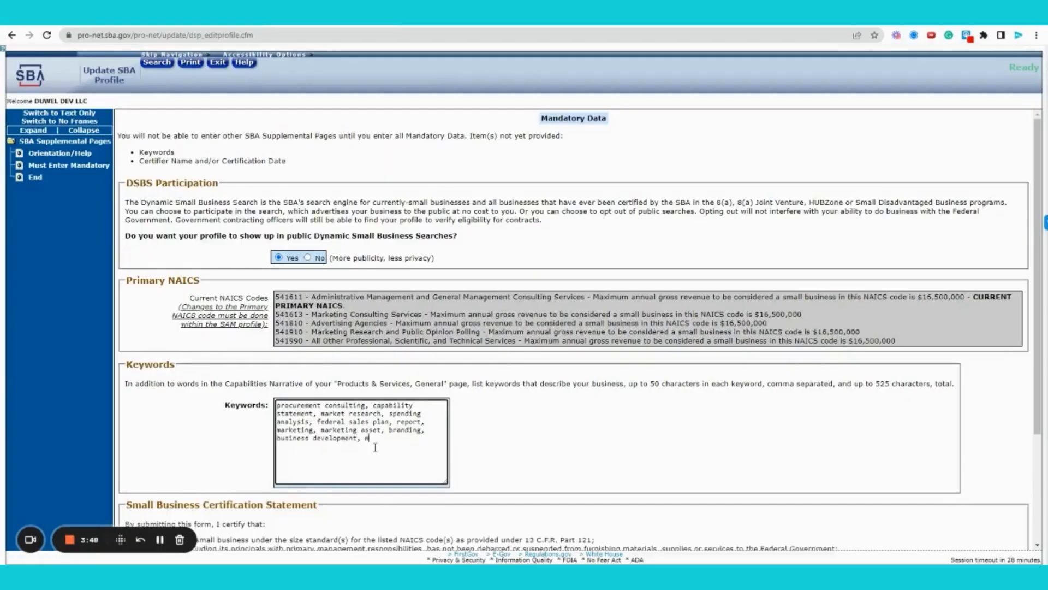
- Enter 'monday.com, monday' as the profile keywords
type("monday.com, monday")
scroll(375, 447, "down", 3)
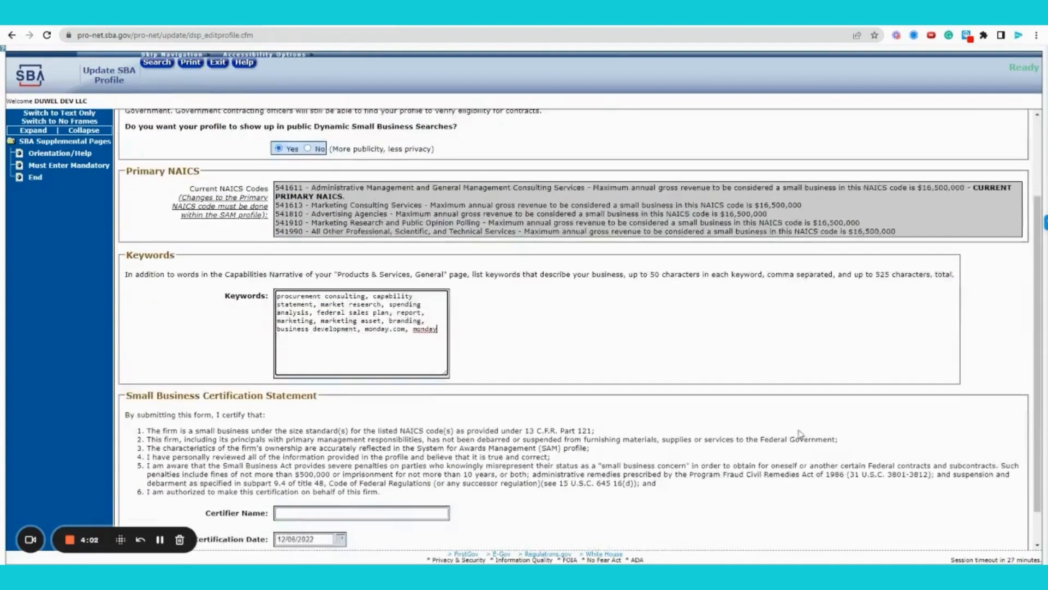
left_click(371, 473)
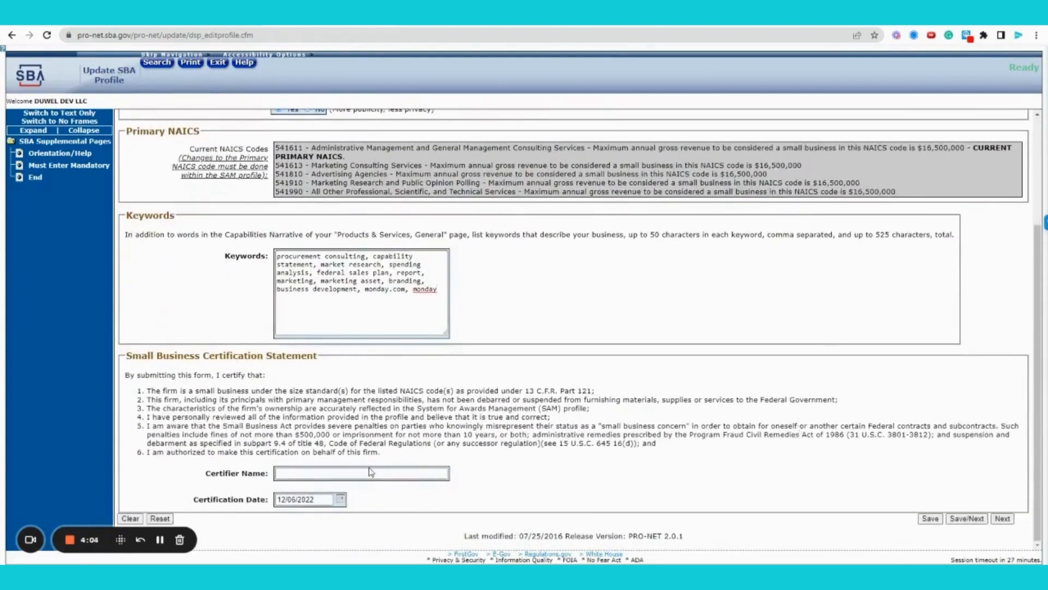
- Fill in the certifier's name from autofill and keep the certification date 12/06/2022
left_click(373, 473)
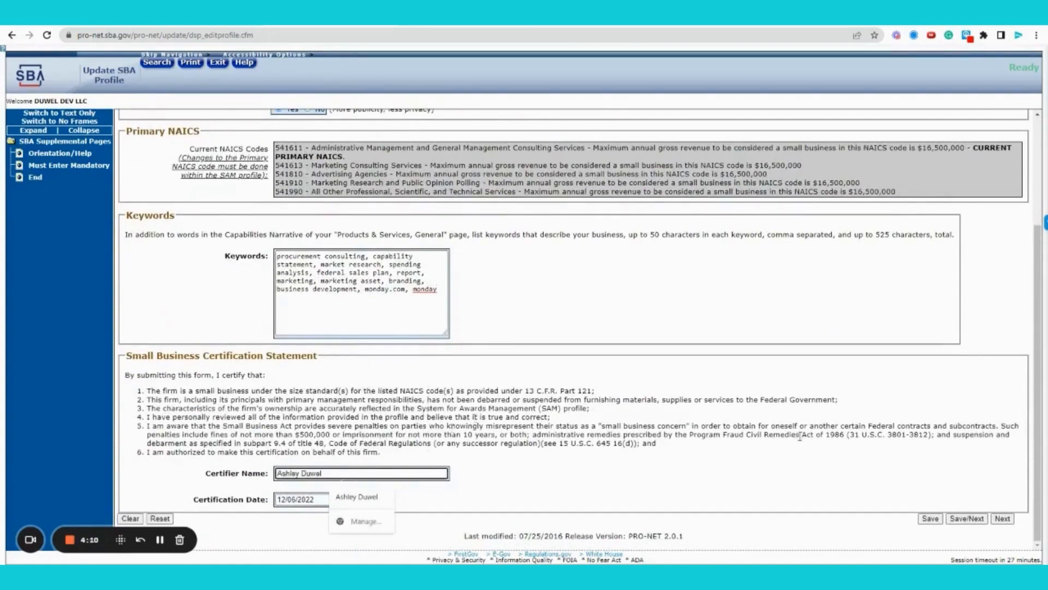
left_click(458, 526)
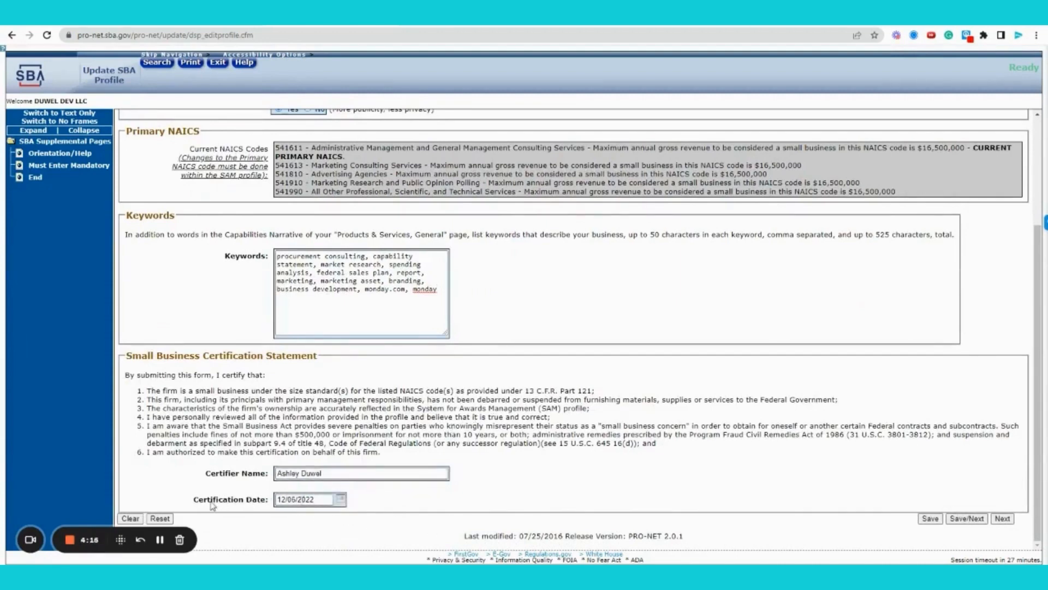
left_click(340, 501)
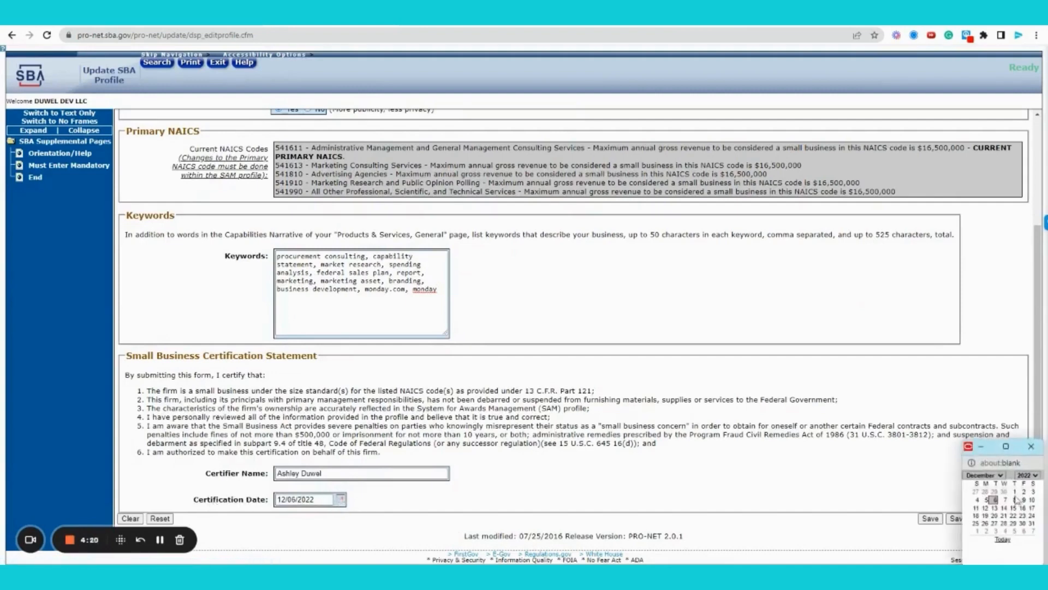
left_click(1003, 539)
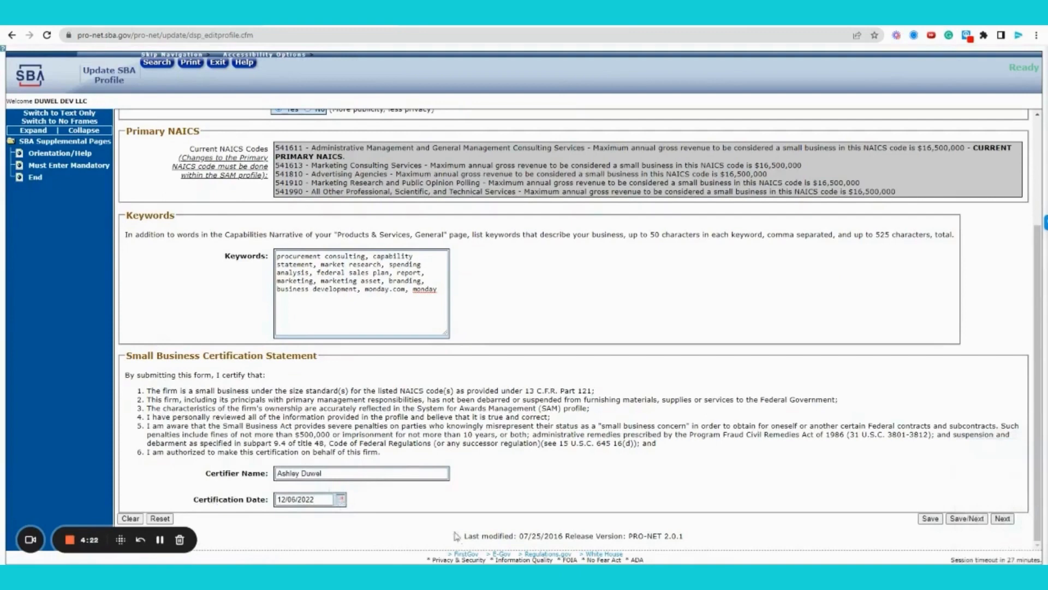
- Save the keywords and certifier details, then continue past the SAM-collected Identification Data page
left_click(979, 522)
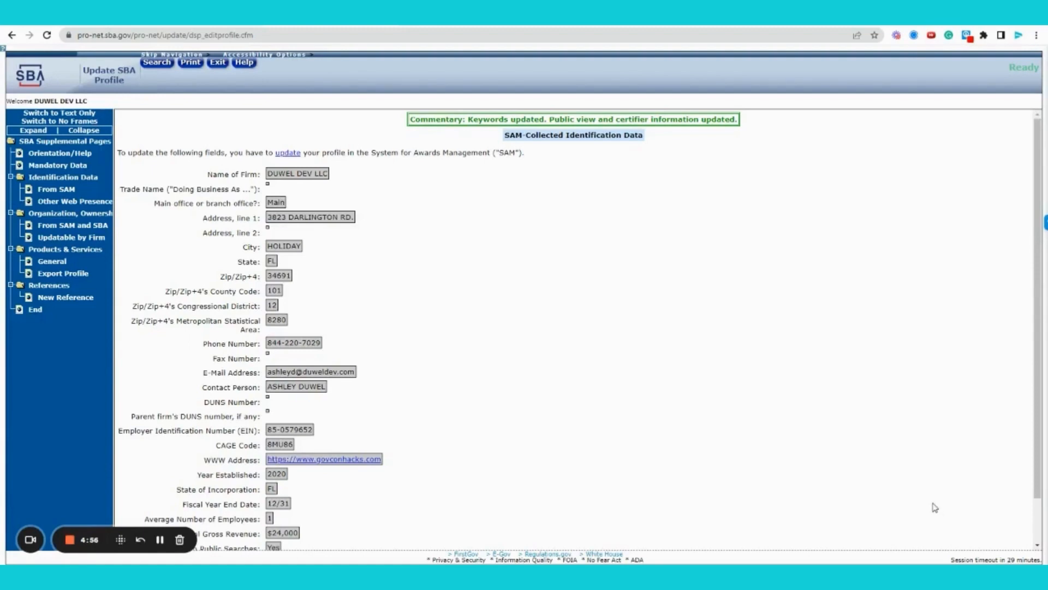
scroll(568, 322, "down", 2)
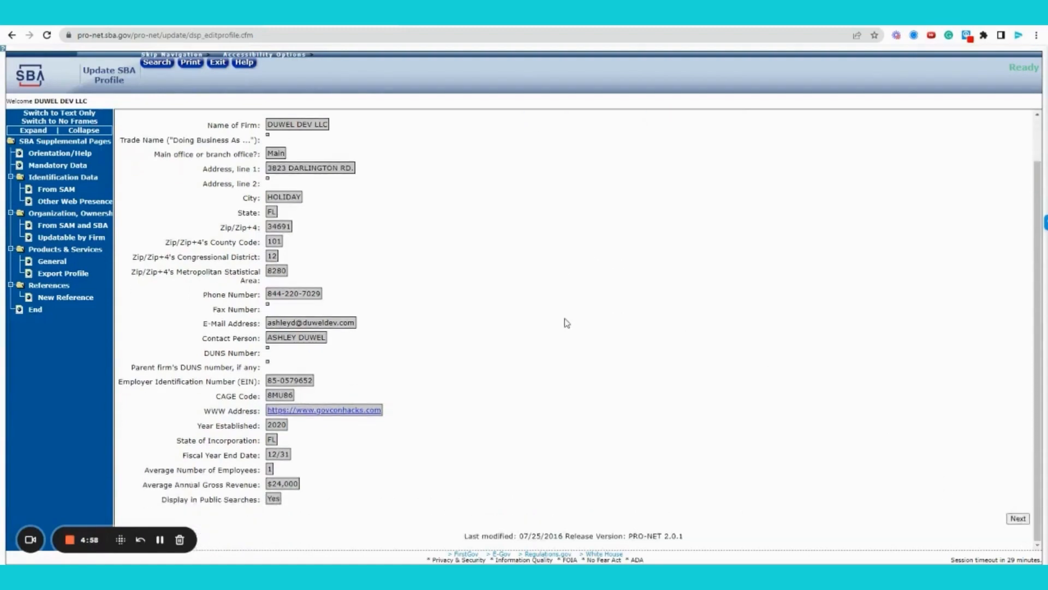
left_click(1024, 521)
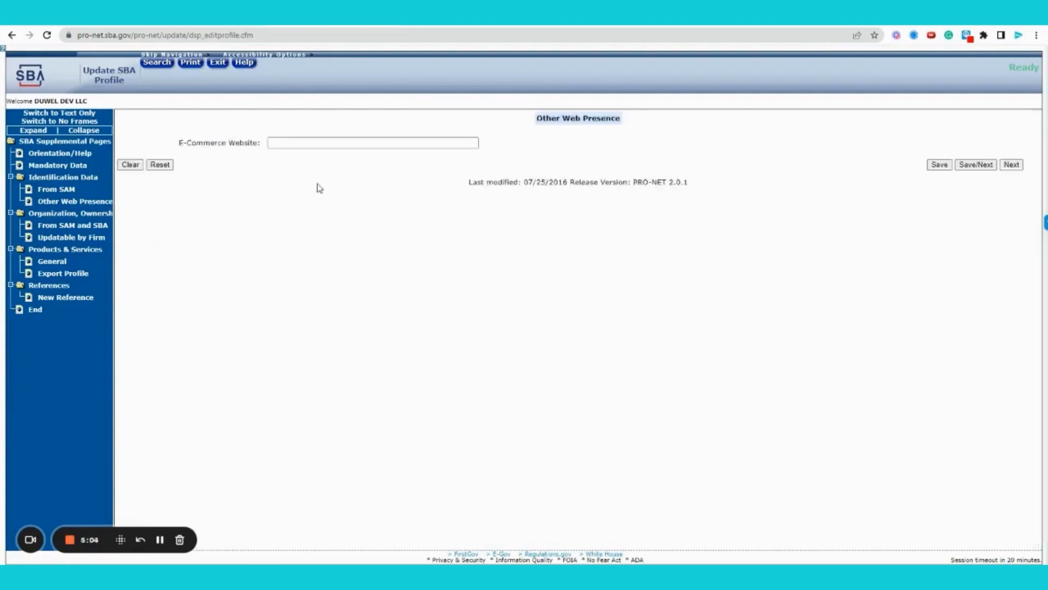
- Load govconhacks.com in a new browser tab and copy its address
left_click(317, 142)
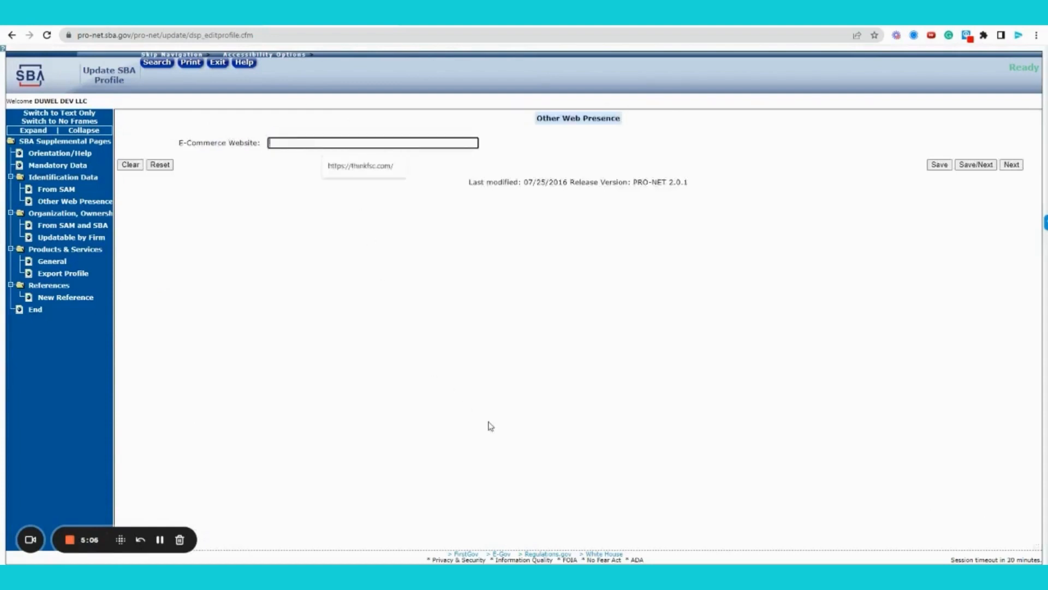
type("h")
key("BackSpace")
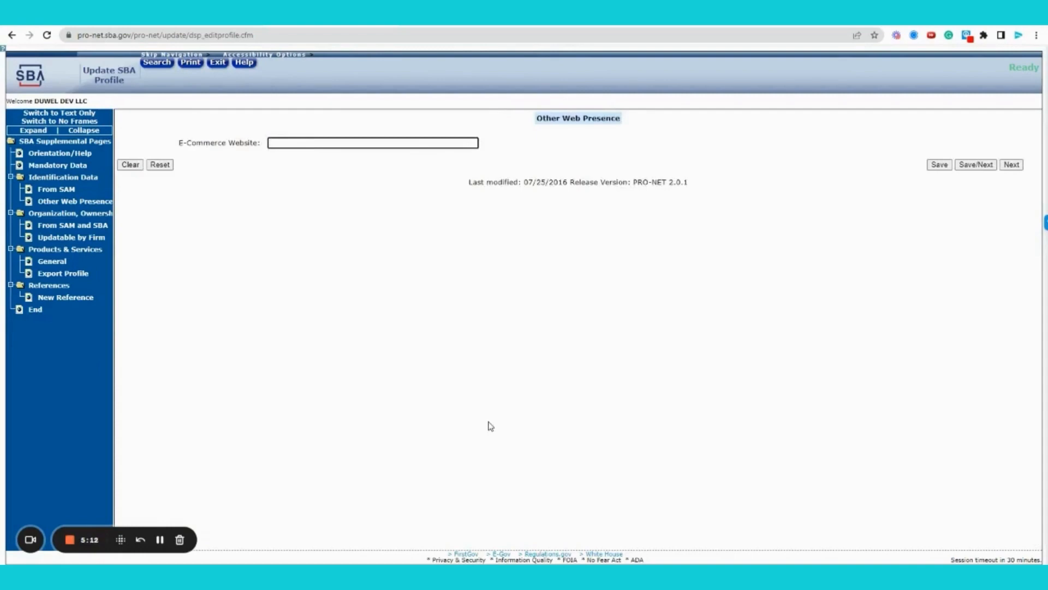
key("ctrl+t")
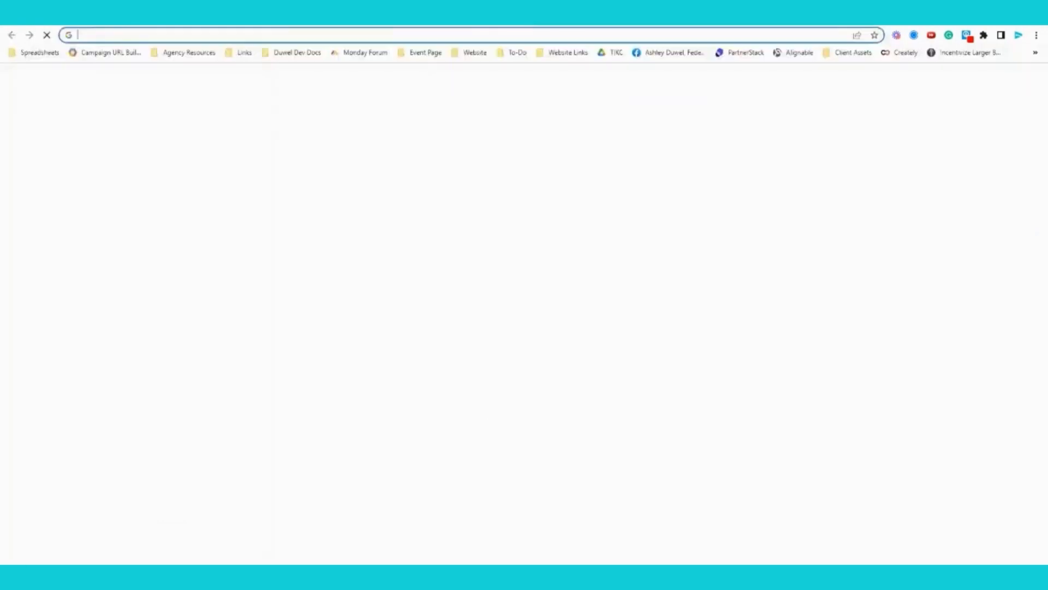
type("govcon")
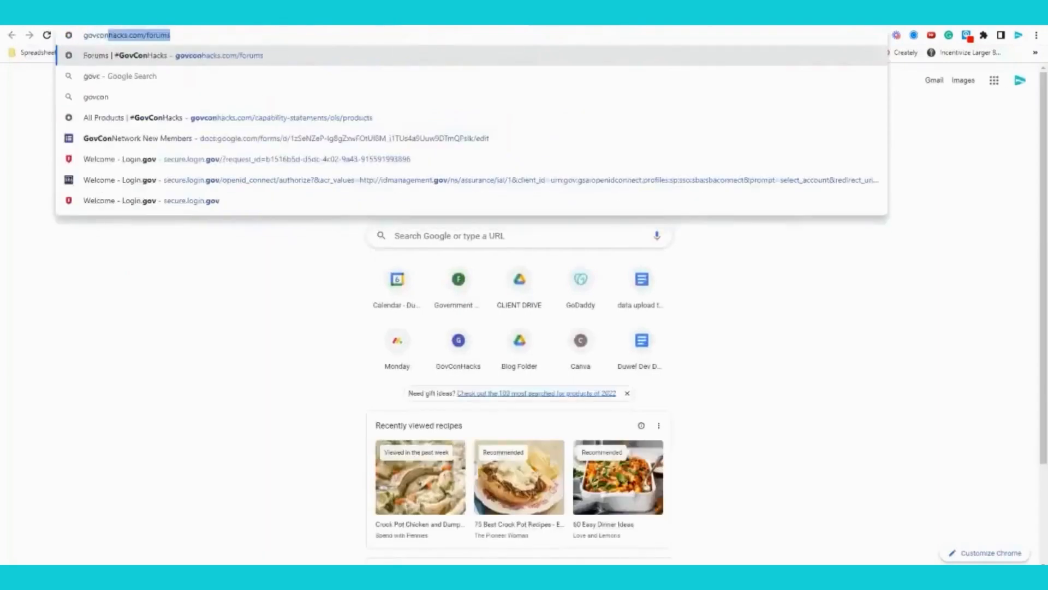
type("hacks.com")
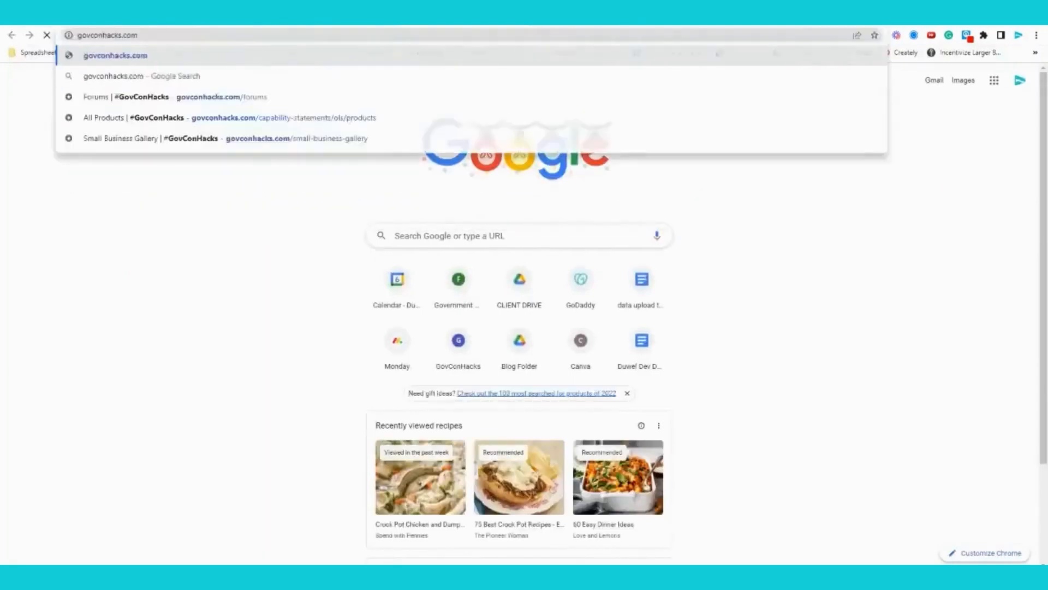
key("Return")
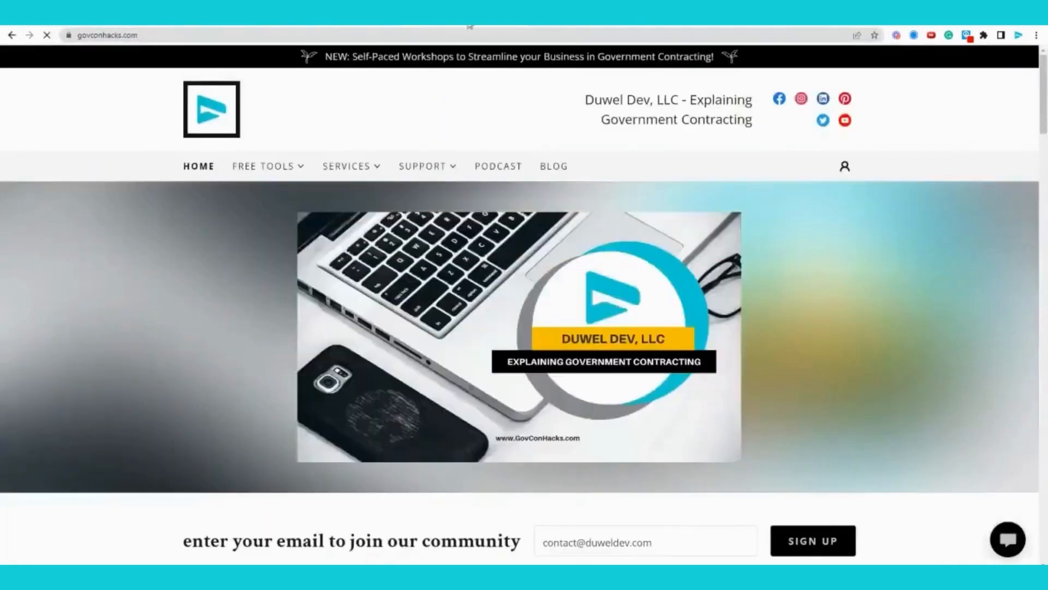
left_click(262, 35)
key("ctrl+c")
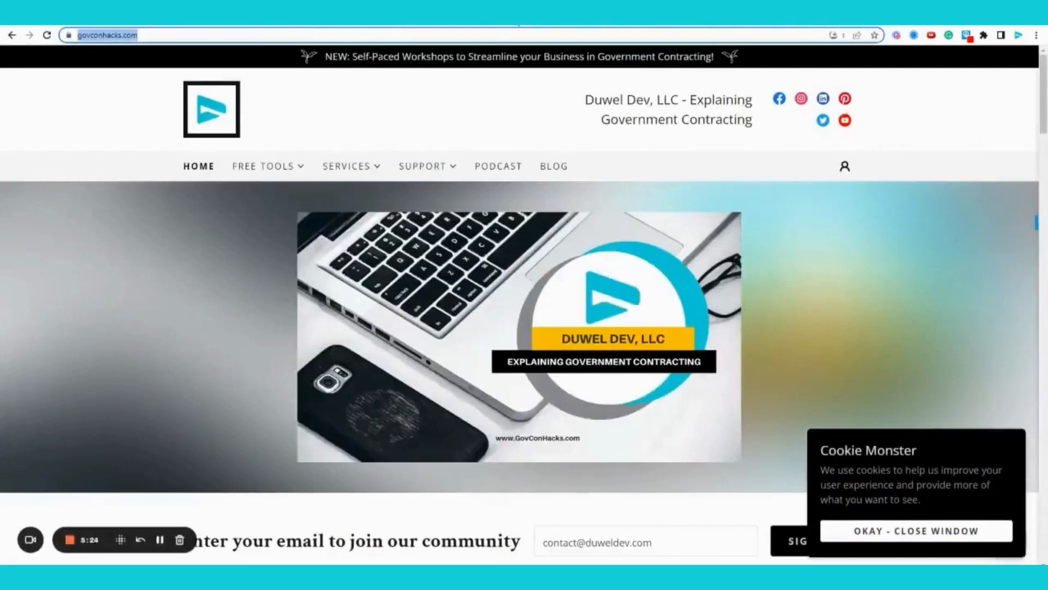
left_click(516, 20)
left_click(314, 143)
key("ctrl+v")
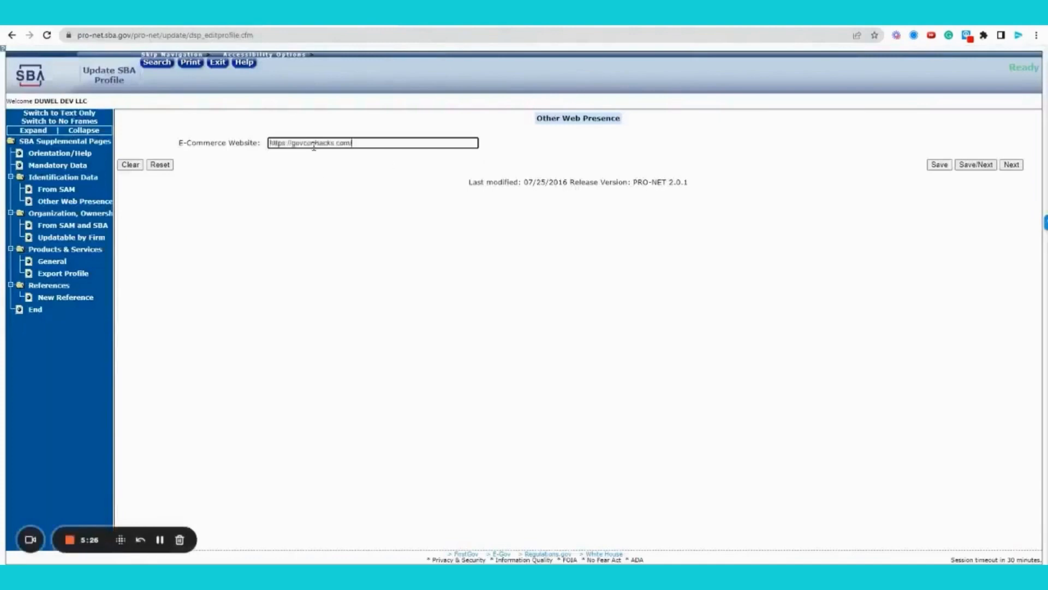
left_click(377, 205)
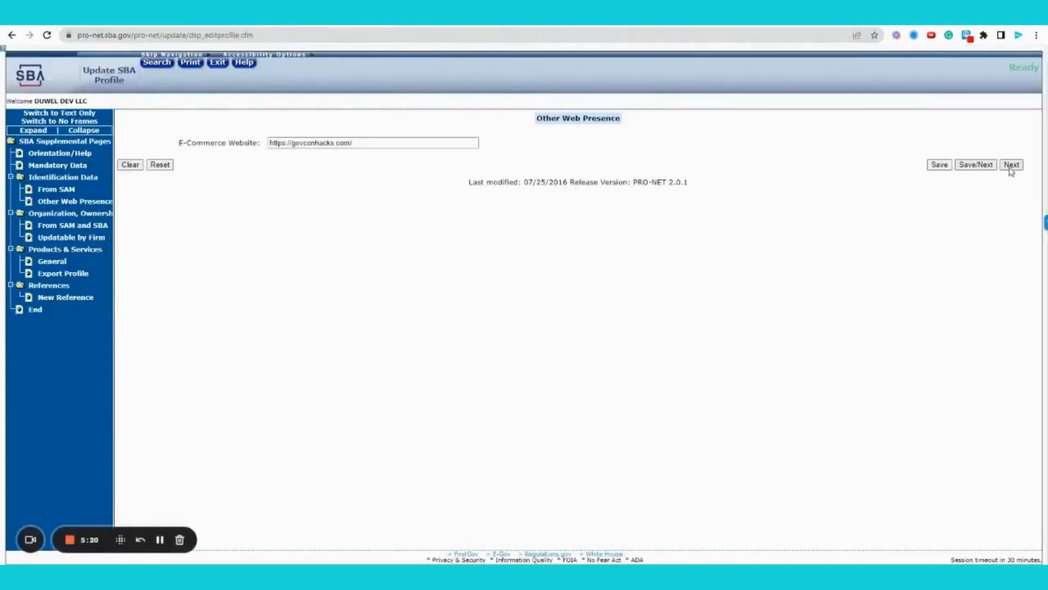
left_click(978, 164)
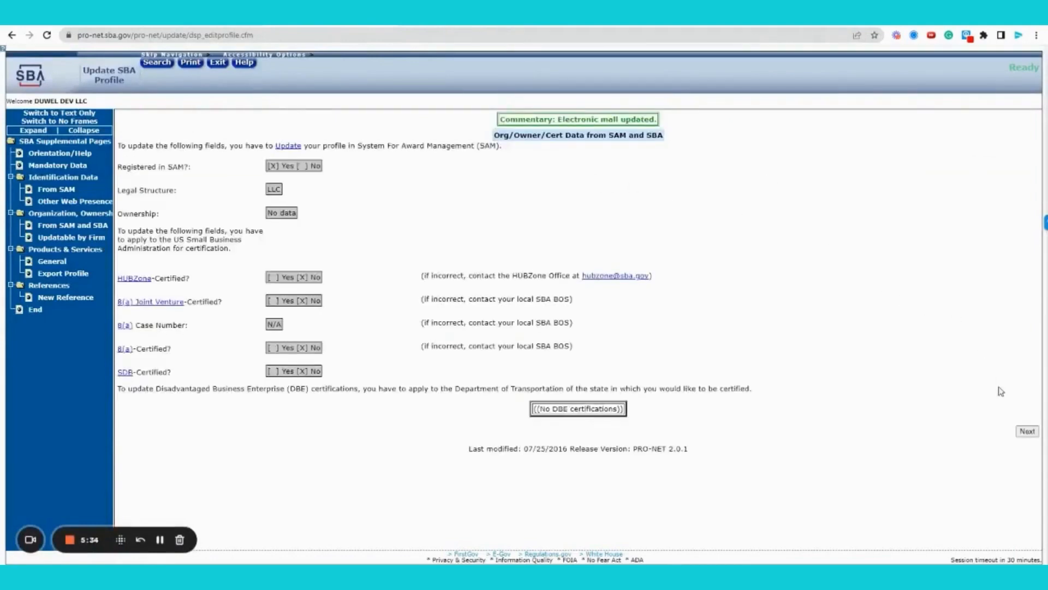
- List the firm's owner as the first principal with the title CEO
left_click(1026, 432)
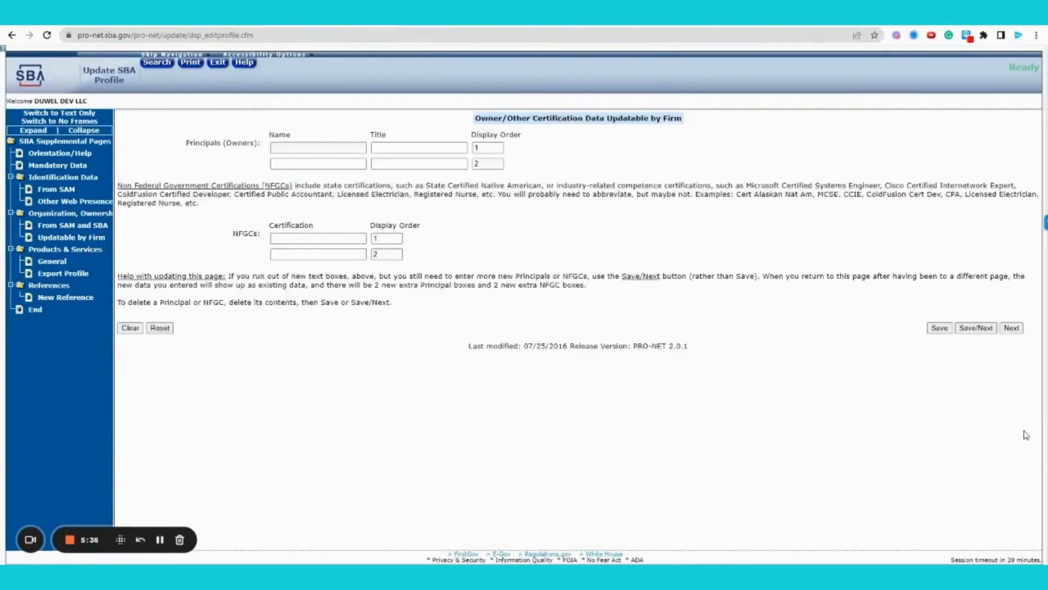
left_click(302, 145)
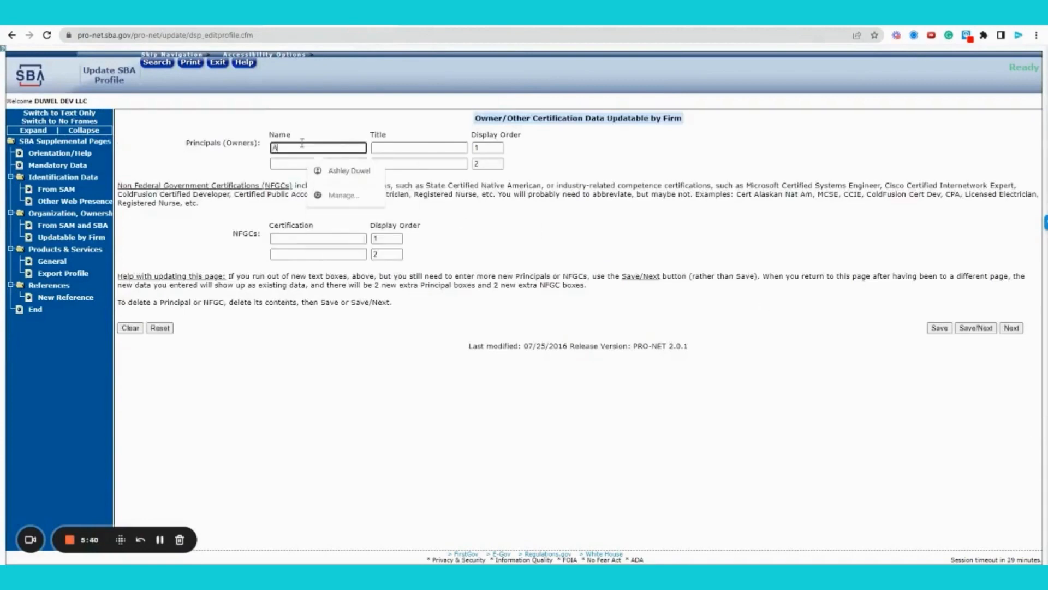
key("Tab")
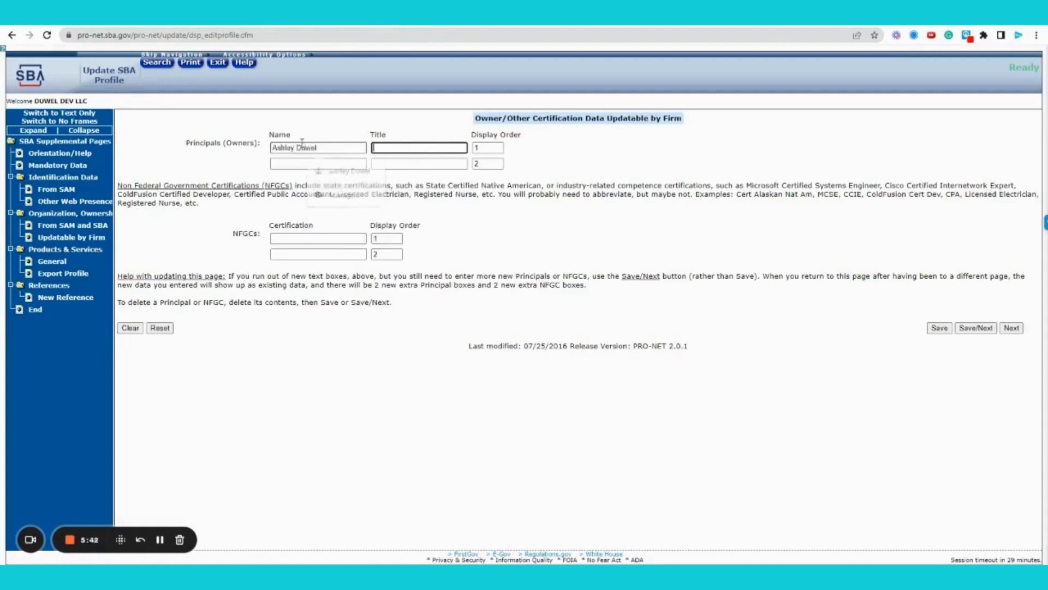
type("CEO")
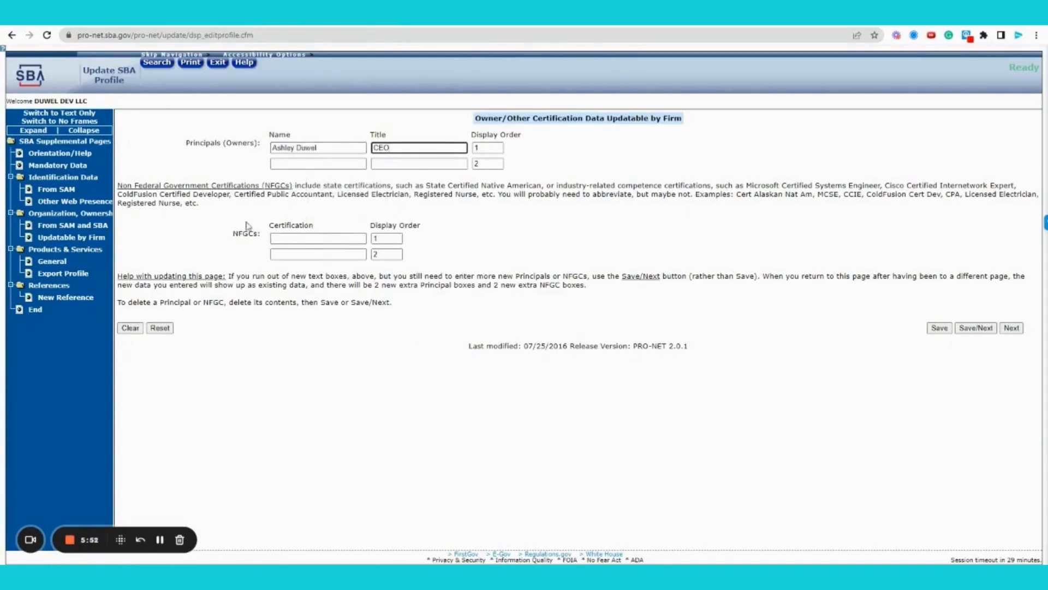
- Review the Certified Public Accountant example and go to the first non-federal certification field
left_click(285, 235)
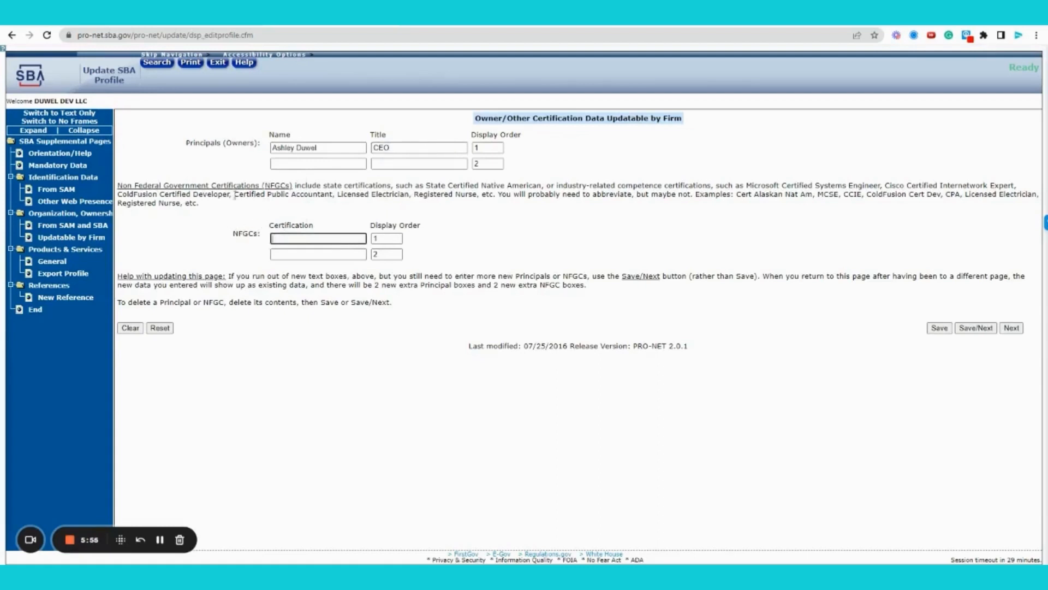
left_click_drag(235, 194, 333, 195)
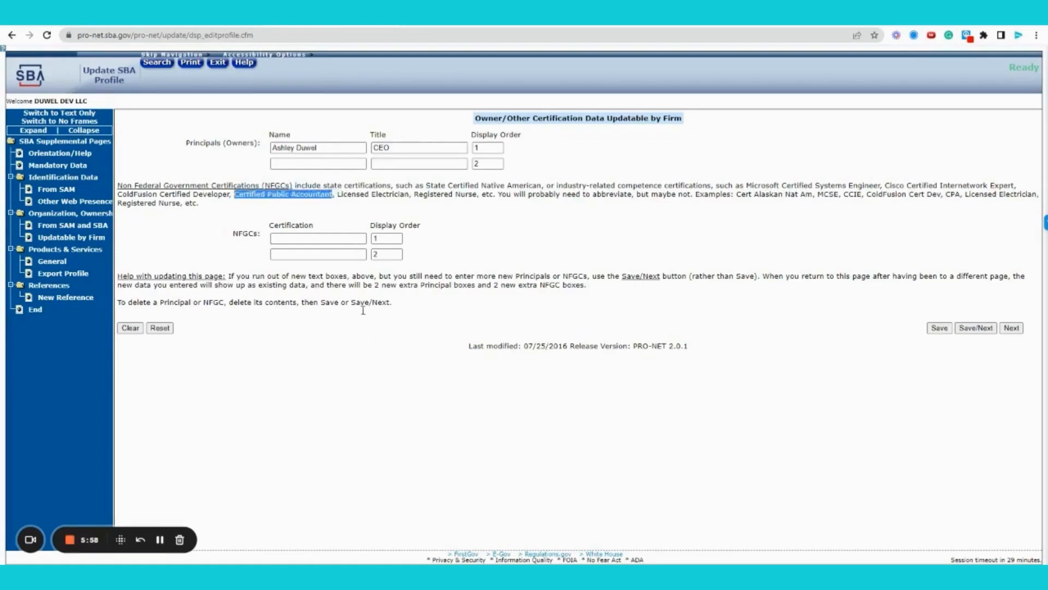
left_click(371, 342)
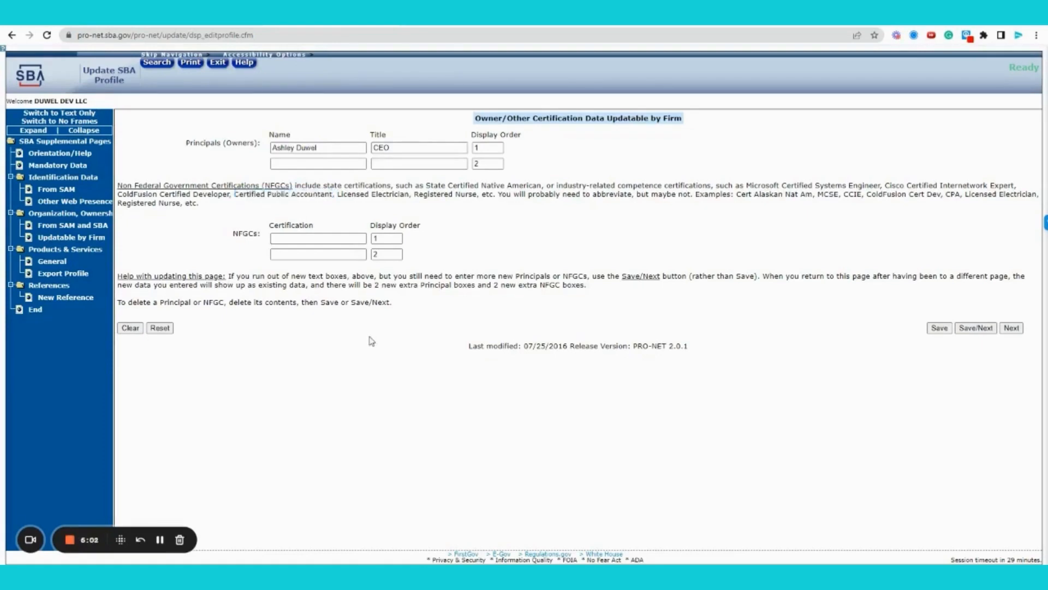
left_click(288, 238)
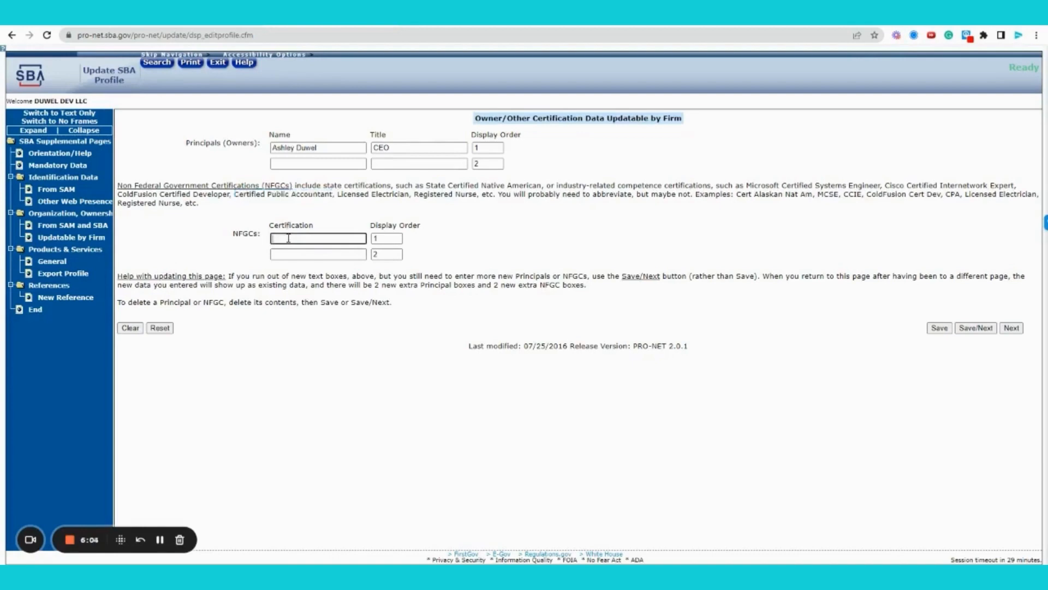
- Enter 'Monday Master' as the first non-federal certification and save
type("Monday Master")
left_click(971, 329)
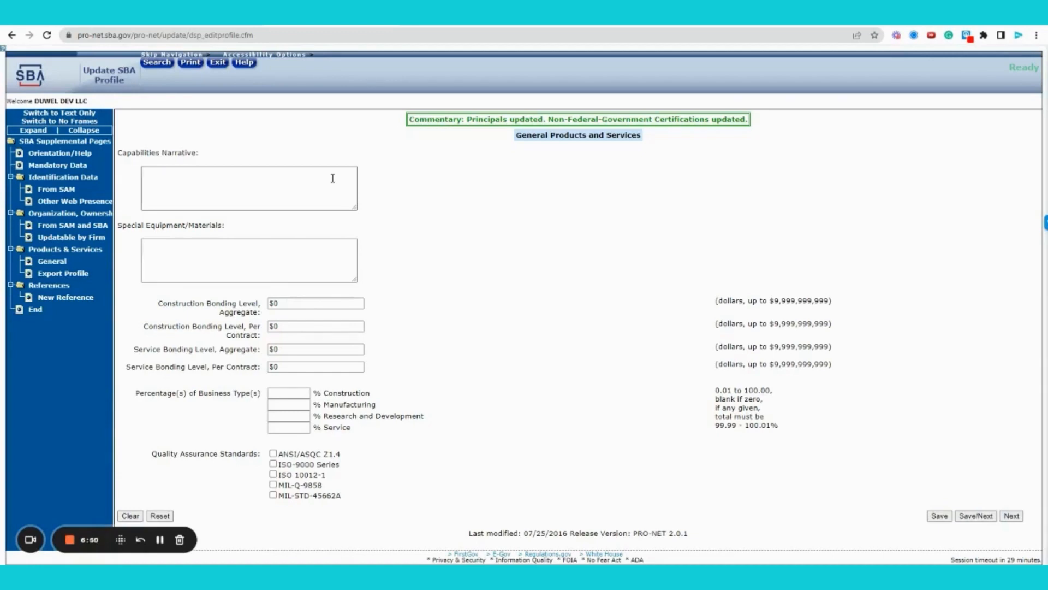
- Bring up the Dynamic Small Business Search form in a new tab
left_click(413, 19)
type("ds")
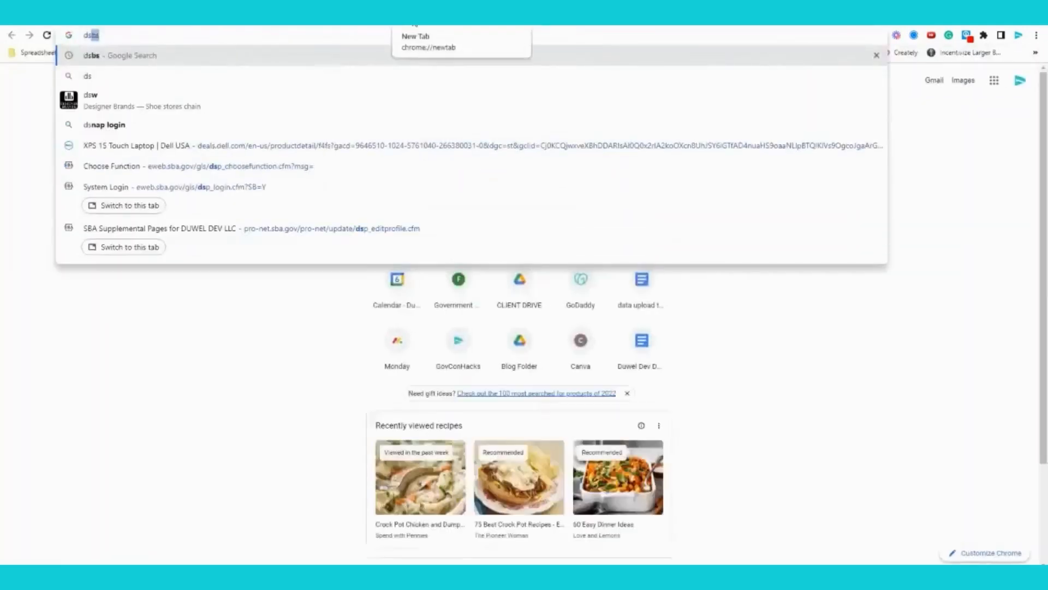
key("Return")
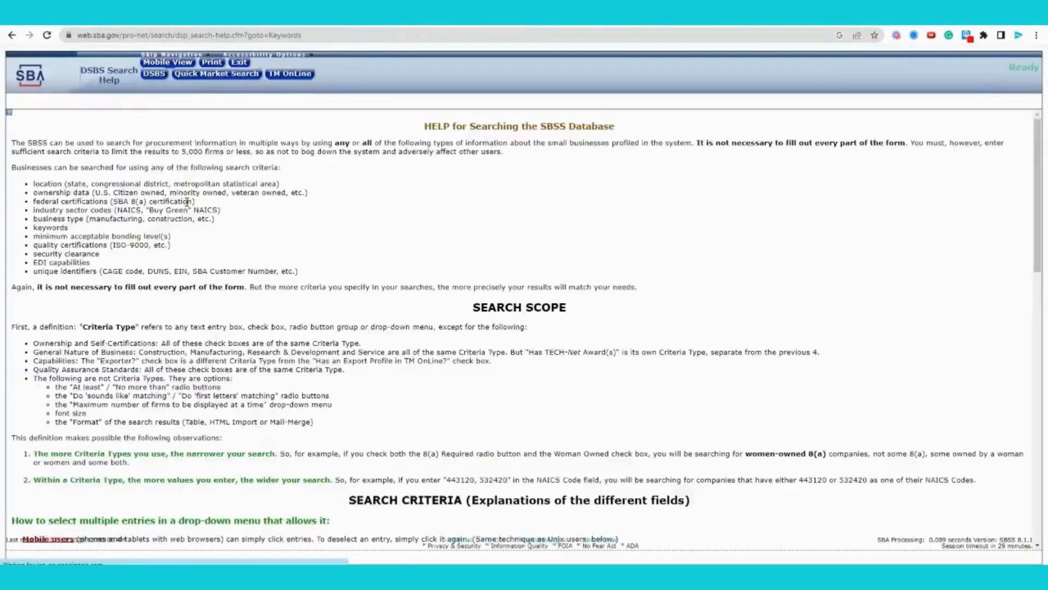
left_click(154, 74)
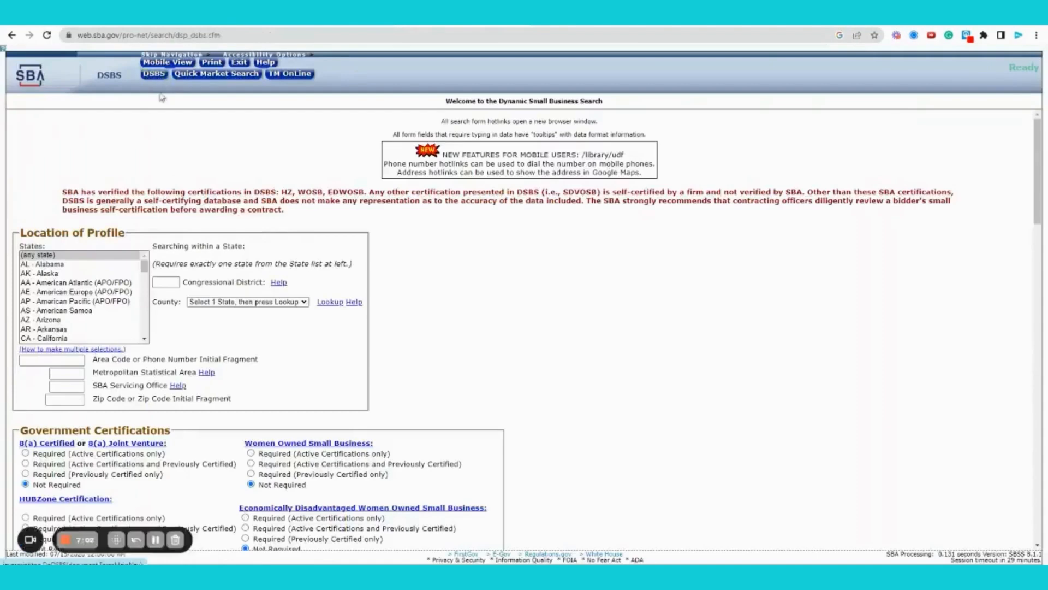
scroll(568, 368, "down", 2)
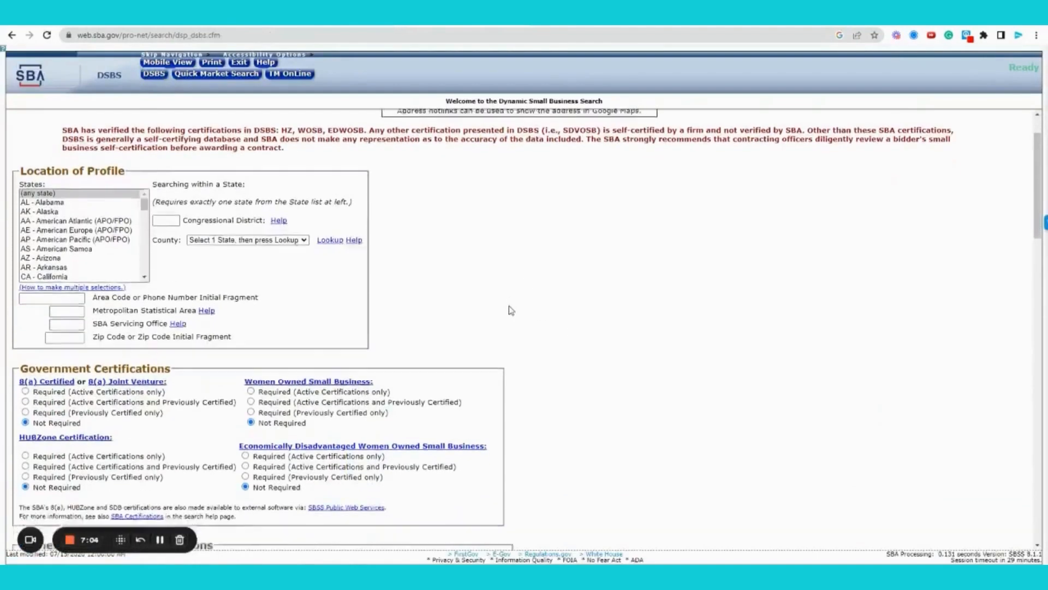
scroll(510, 310, "down", 9)
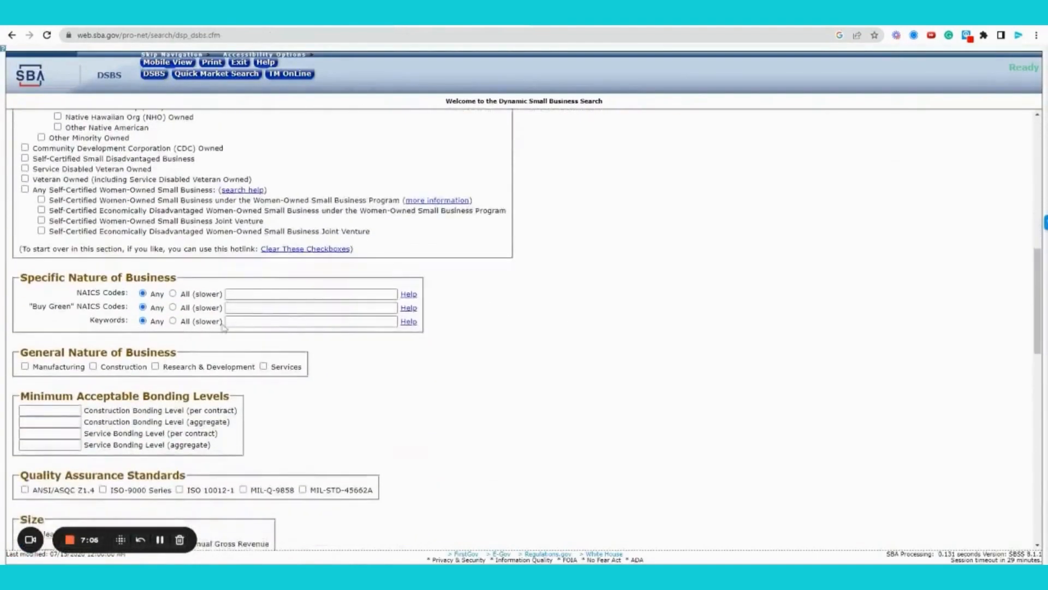
- Search for small businesses with the keyword 'landscaping'
left_click(241, 322)
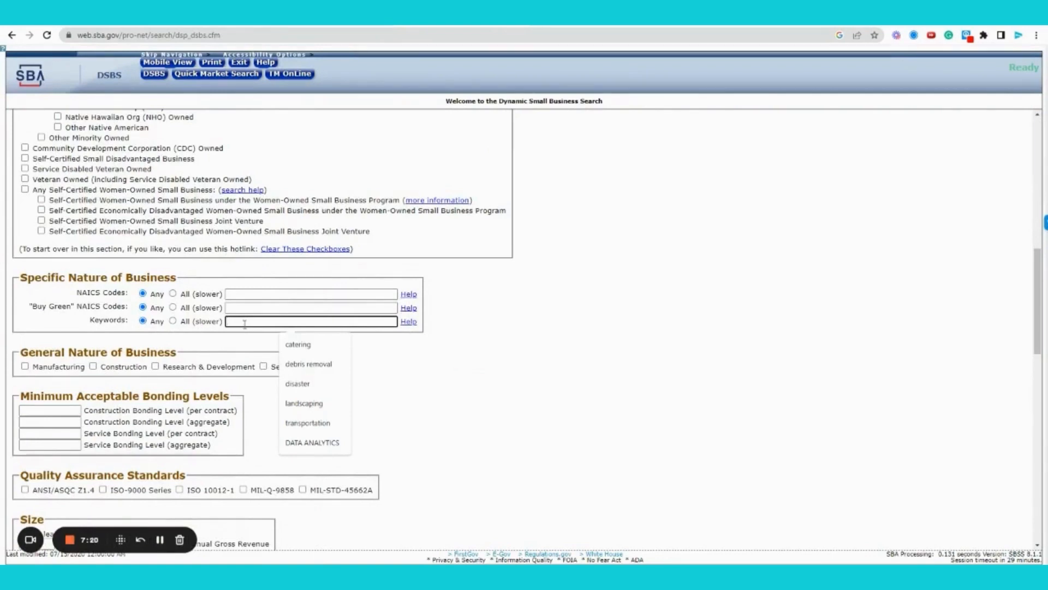
type("landscaping")
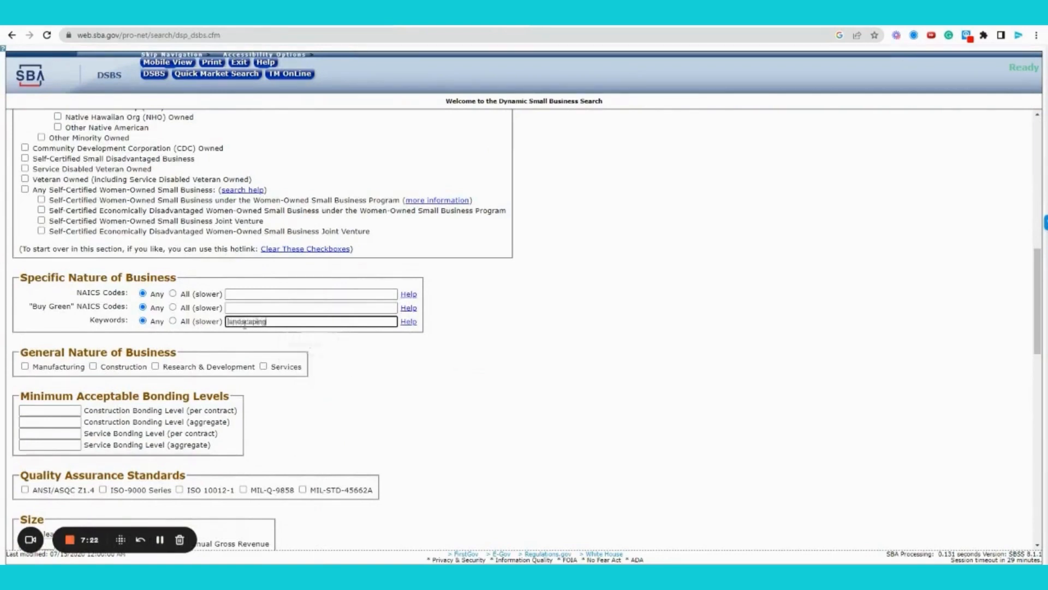
key("Return")
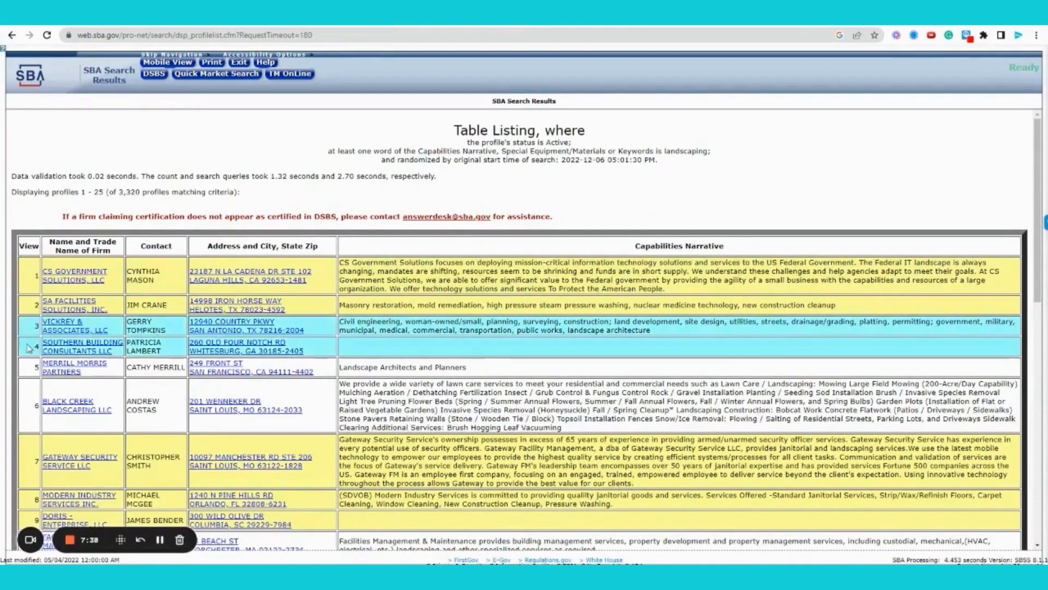
left_click(82, 326)
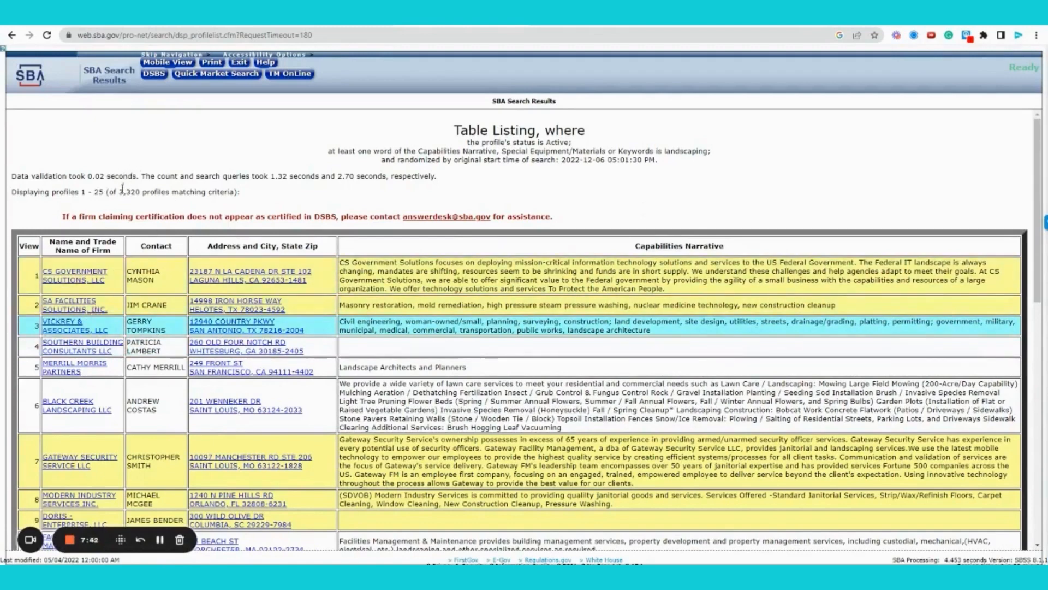
left_click_drag(118, 192, 141, 192)
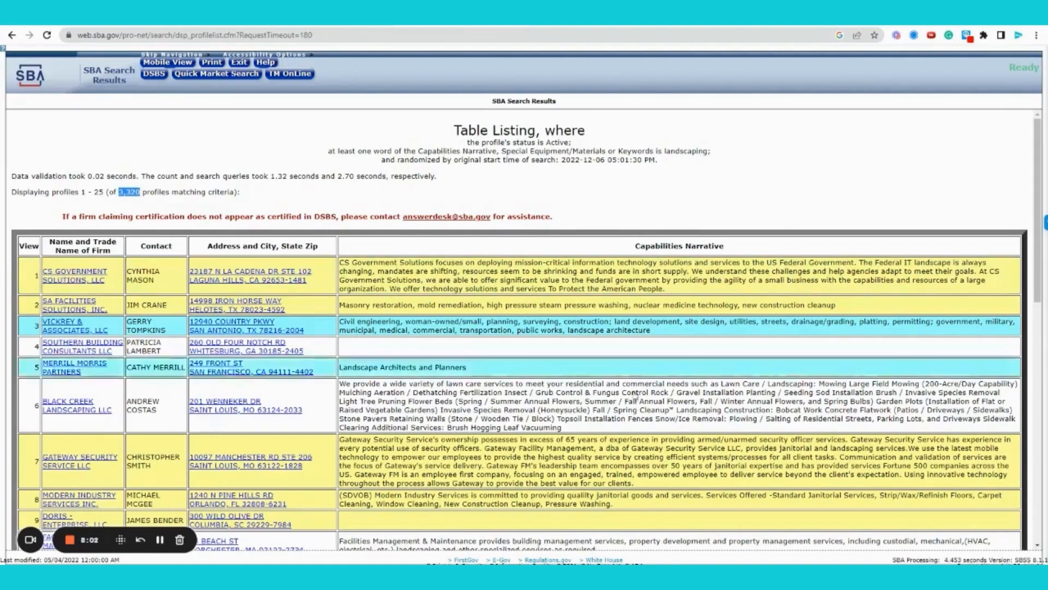
scroll(509, 484, "down", 1)
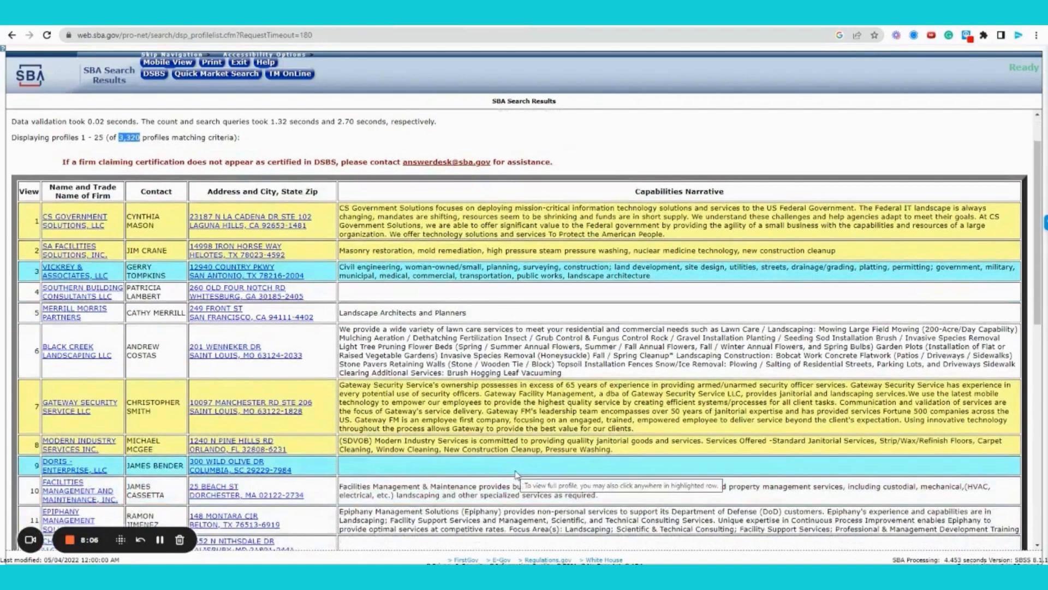
scroll(516, 473, "down", 2)
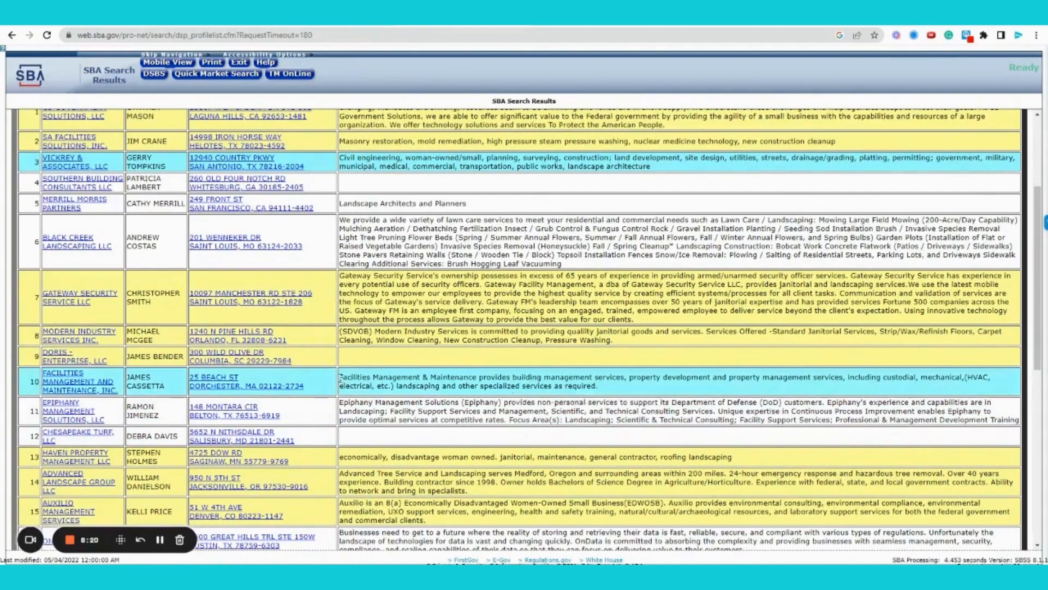
left_click_drag(339, 377, 630, 394)
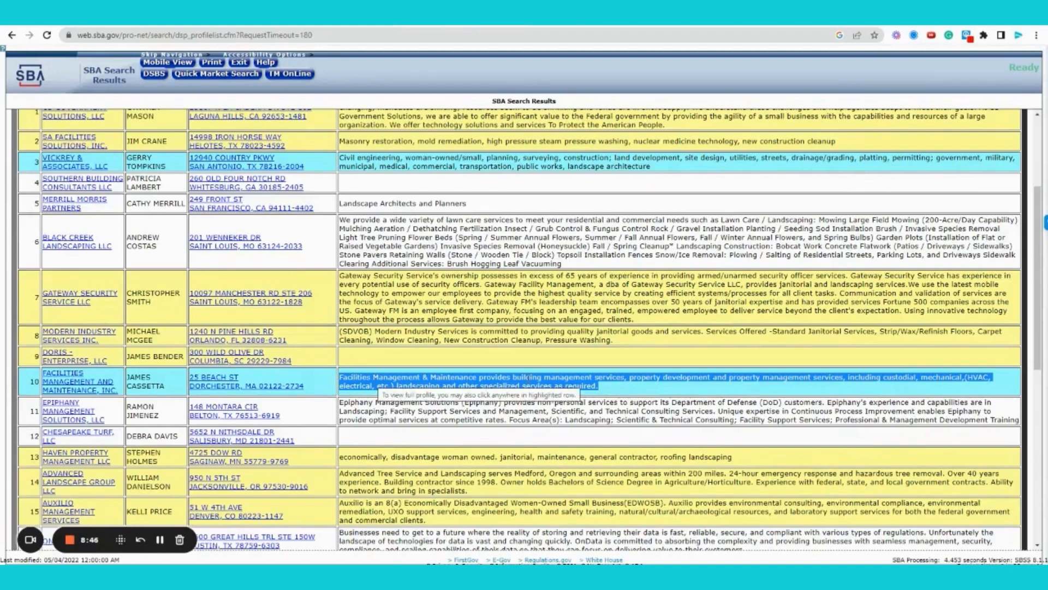
left_click(548, 366)
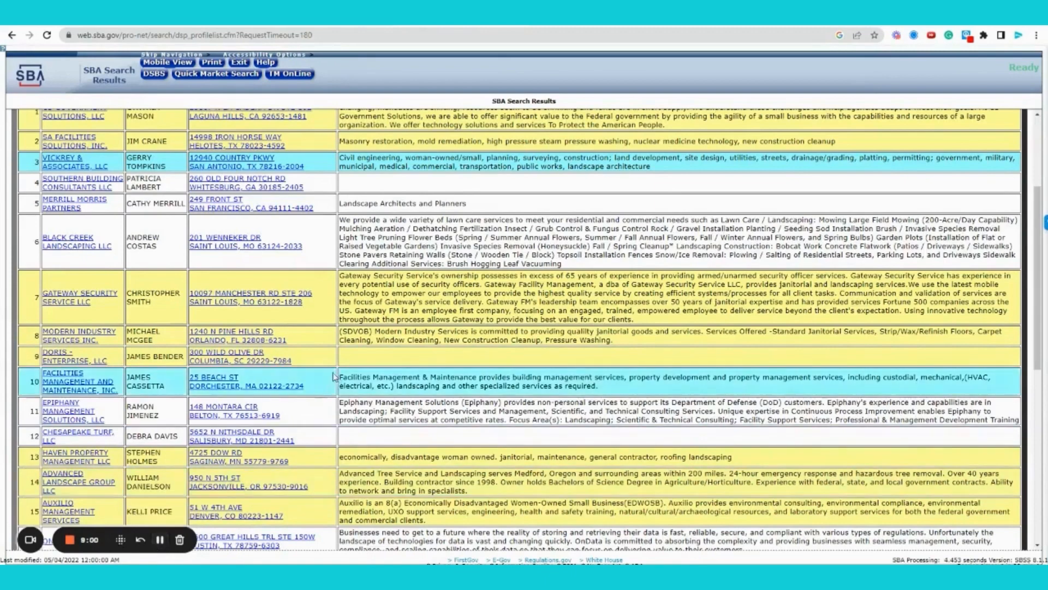
left_click_drag(339, 377, 417, 391)
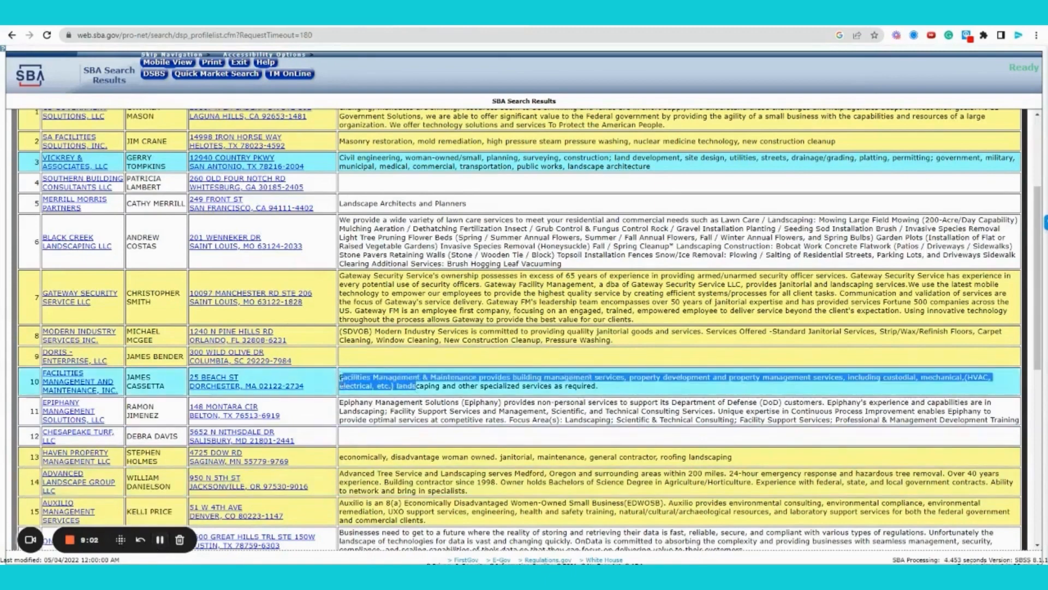
left_click_drag(340, 377, 647, 395)
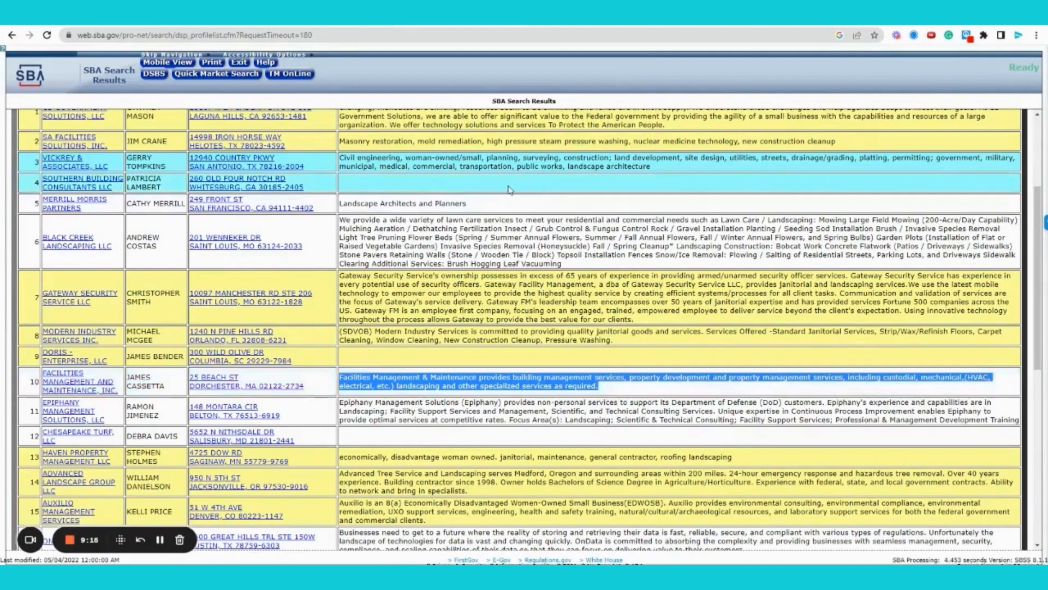
- Go back to the DUWEL DEV LLC profile tab and start in the Capabilities Narrative box
left_click(507, 189)
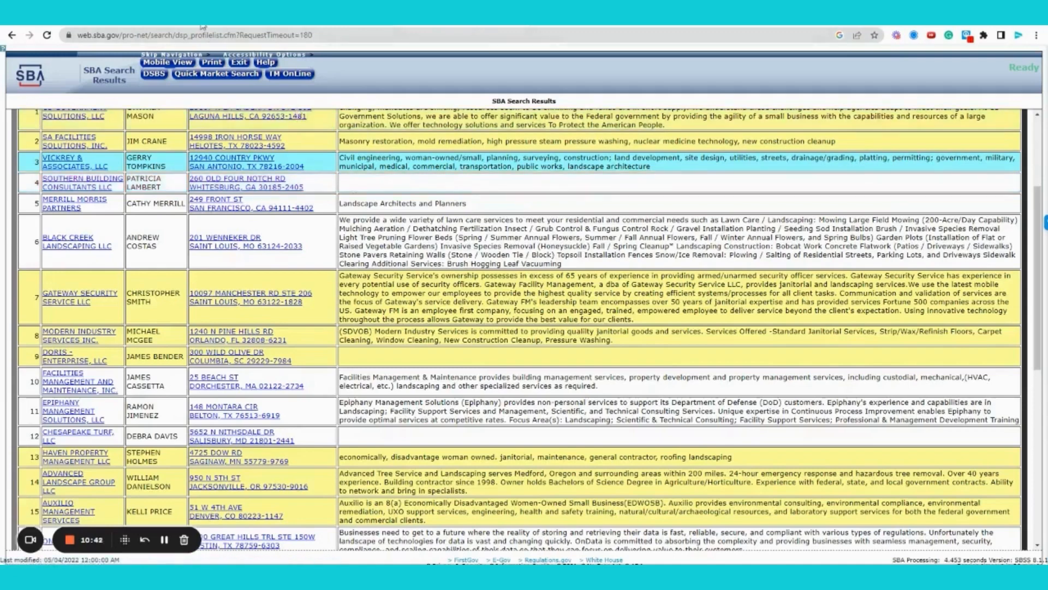
left_click(314, 26)
left_click(204, 187)
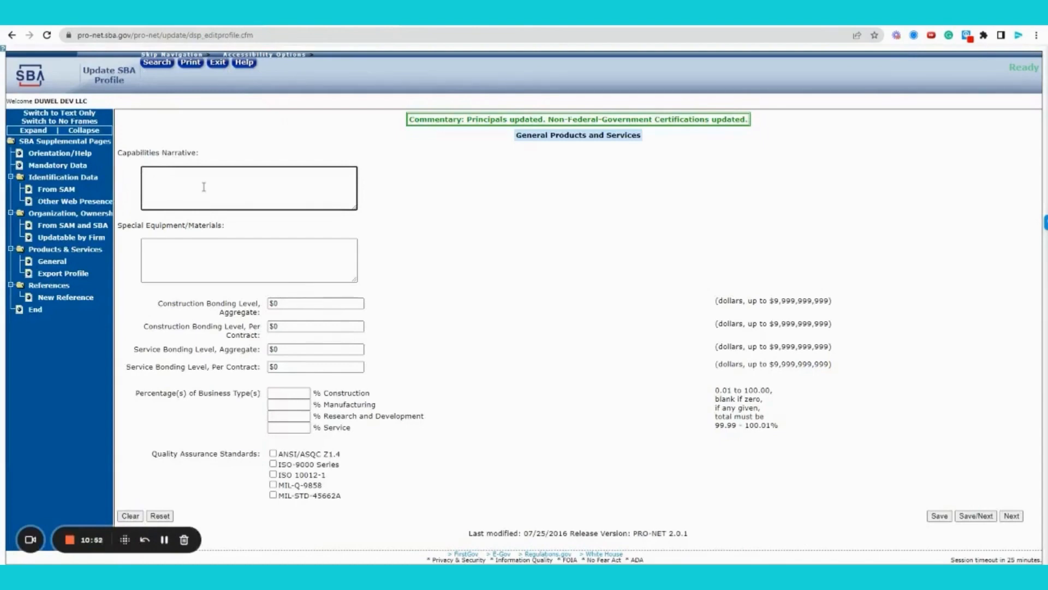
- Write a narrative on supporting small and medium-sized businesses in market research, design, and consulting
type("We provide support to small and mediu")
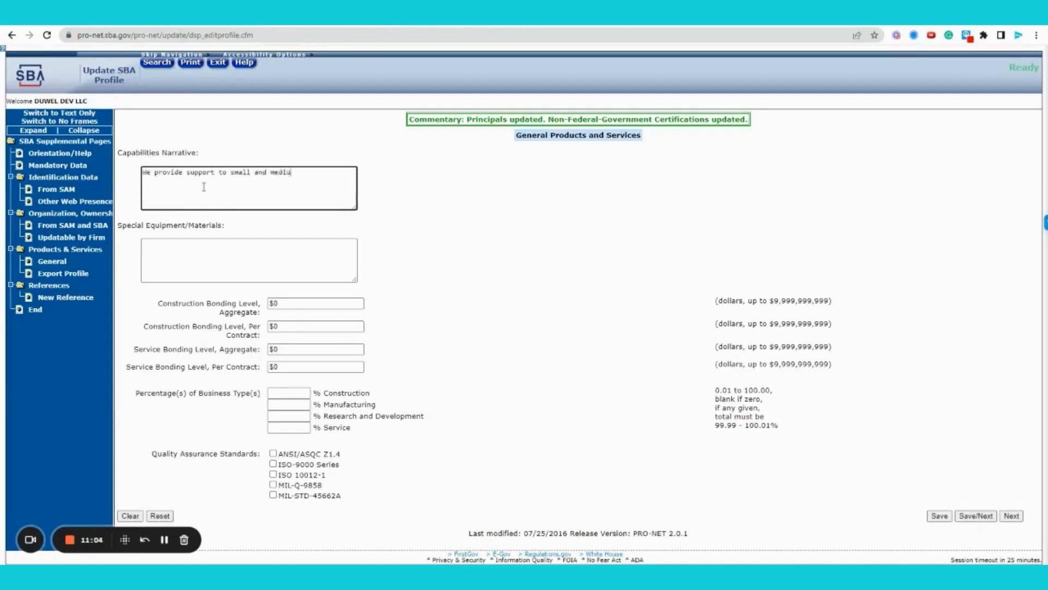
type("m-sized busines")
type("ses")
type(" in th")
type("ure")
key("BackSpace")
key("BackSpace")
key("BackSpace")
key("BackSpace")
key("BackSpace")
key("BackSpace")
key("BackSpace")
type("market rese")
type("arch")
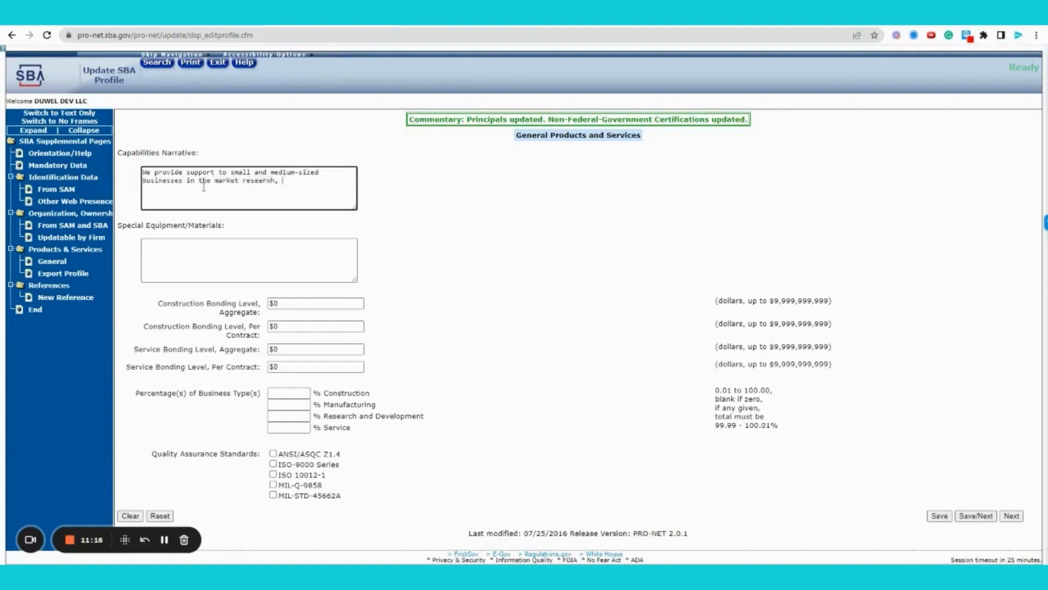
type(", design")
type(", and consulting s")
type("pace as it reltes")
key("BackSpace")
key("BackSpace")
key("BackSpace")
key("BackSpace")
type("ltes")
key("BackSpace")
key("BackSpace")
key("BackSpace")
key("BackSpace")
type("lates t")
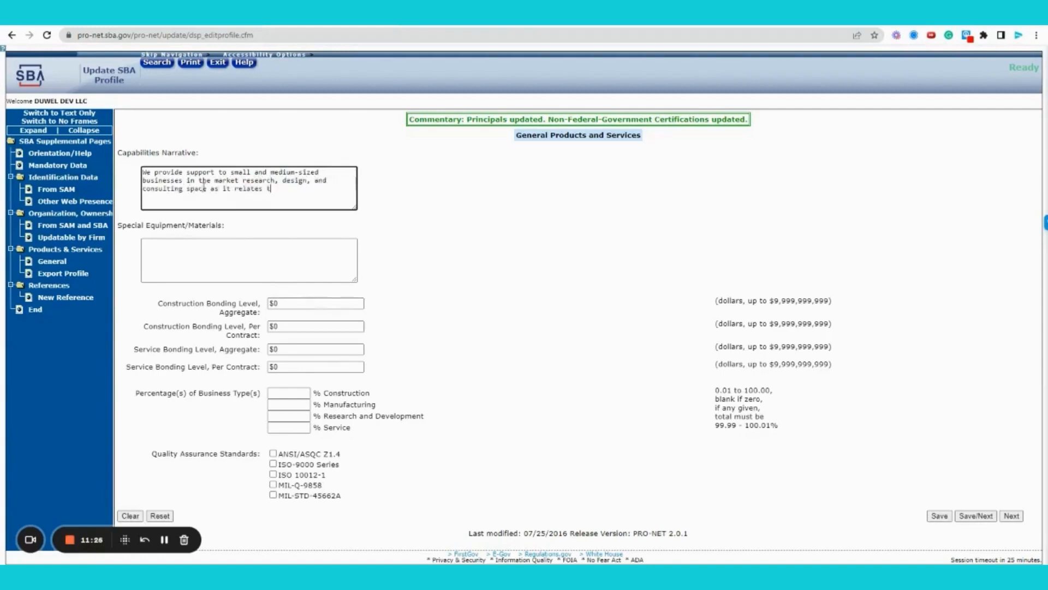
type("o their federal procurement stra")
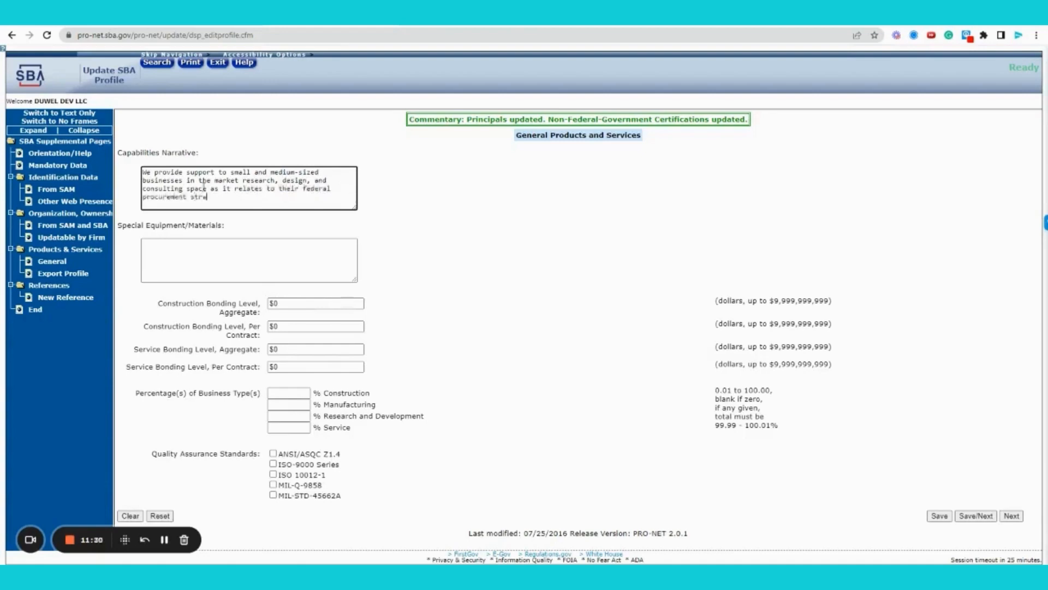
type("tegy. We help government perfor")
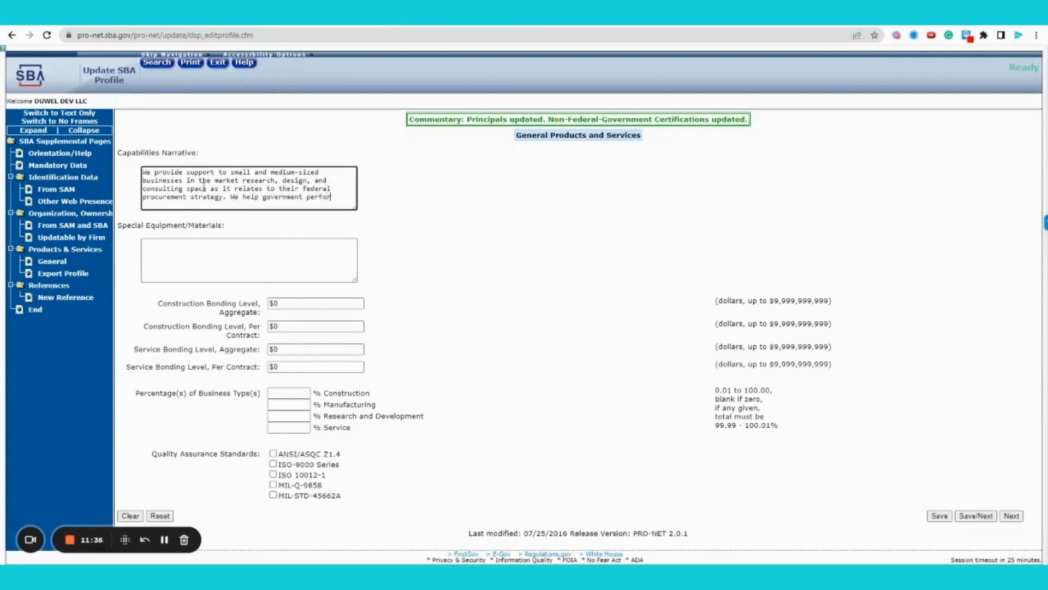
type("m market analysis and conduct re")
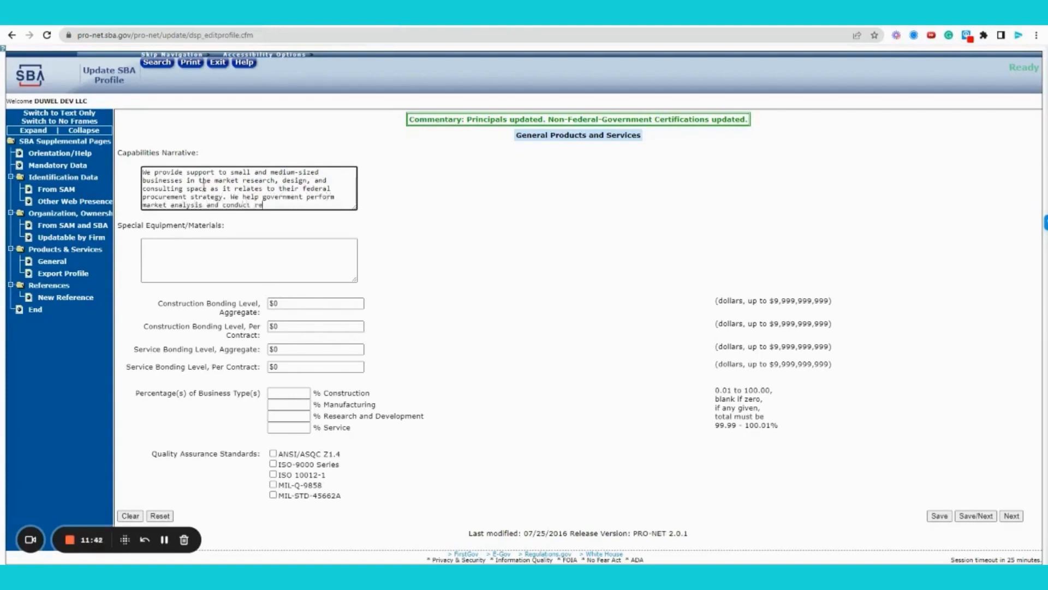
type("search , advocating for small businesses.")
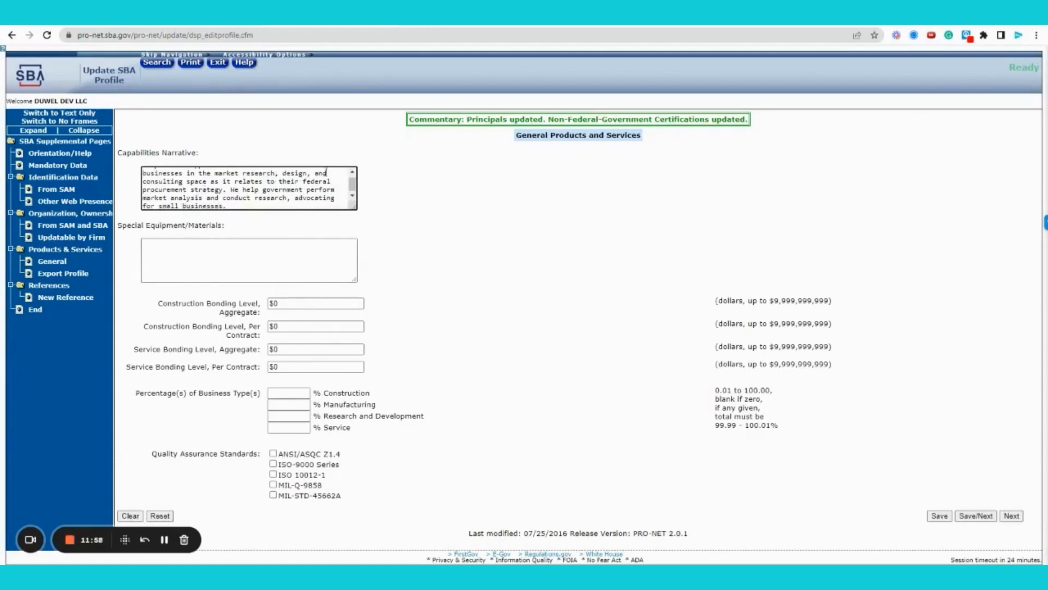
- Enter the business type percentages: Research and Development 15 and Service 85
left_click(353, 172)
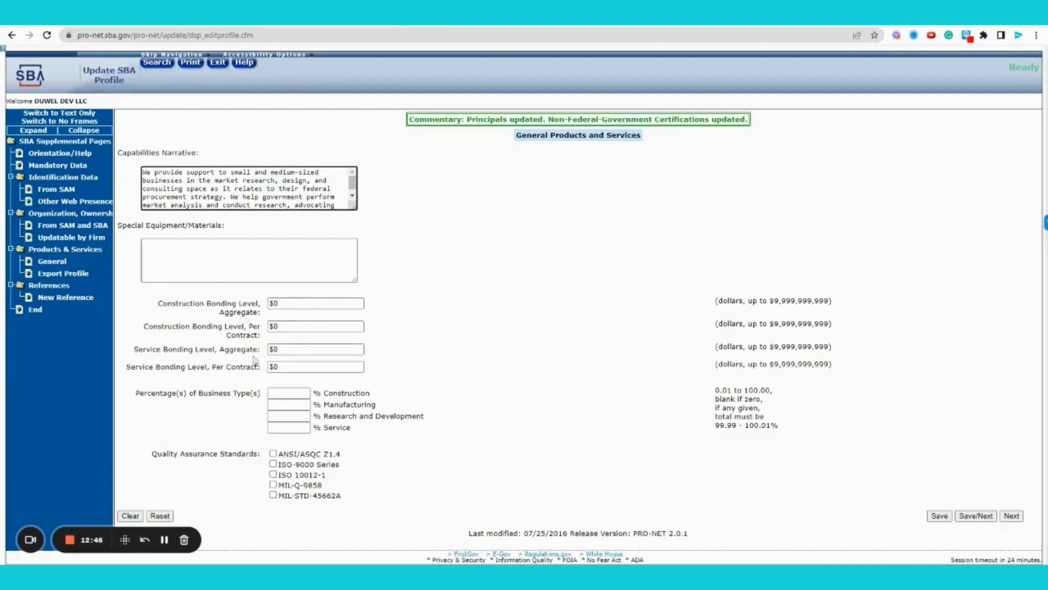
left_click(275, 413)
type("15")
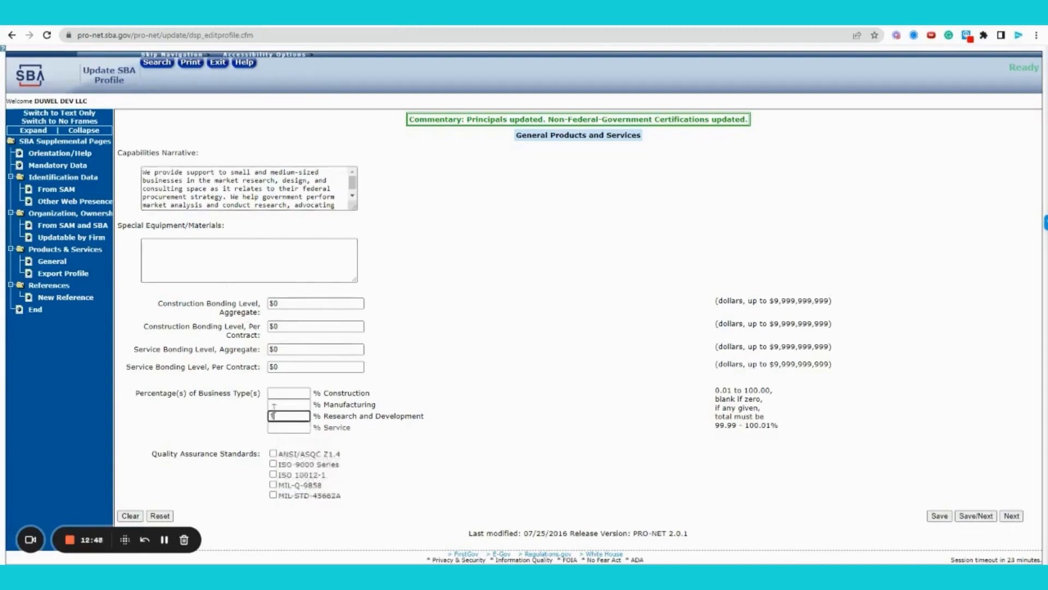
left_click(273, 429)
type("85")
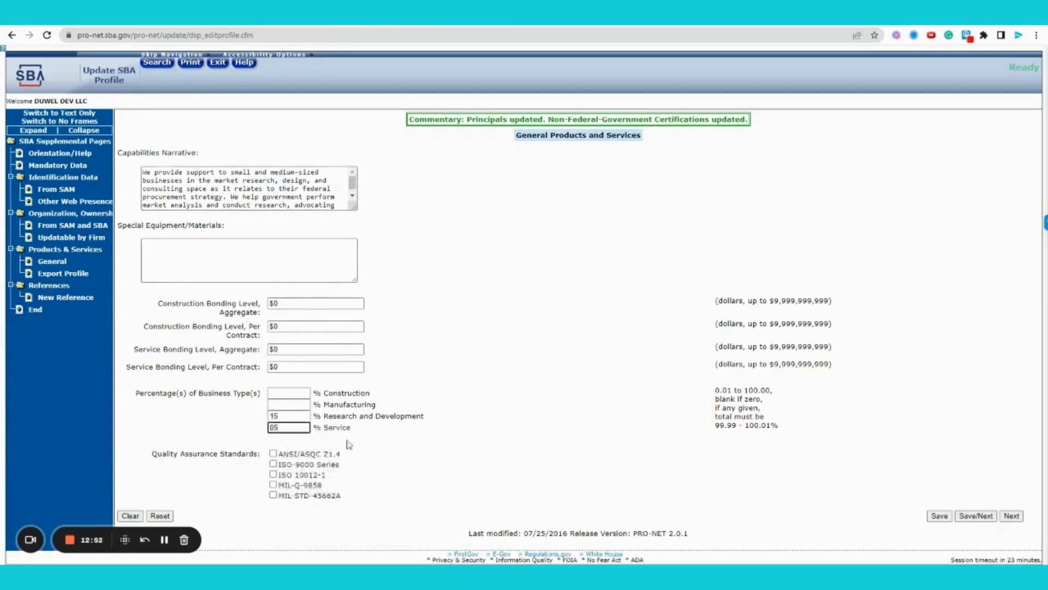
left_click(413, 449)
- Clear the stray Quality Assurance Standards highlight and switch to the SBA Search Results tab
left_click_drag(152, 453, 261, 454)
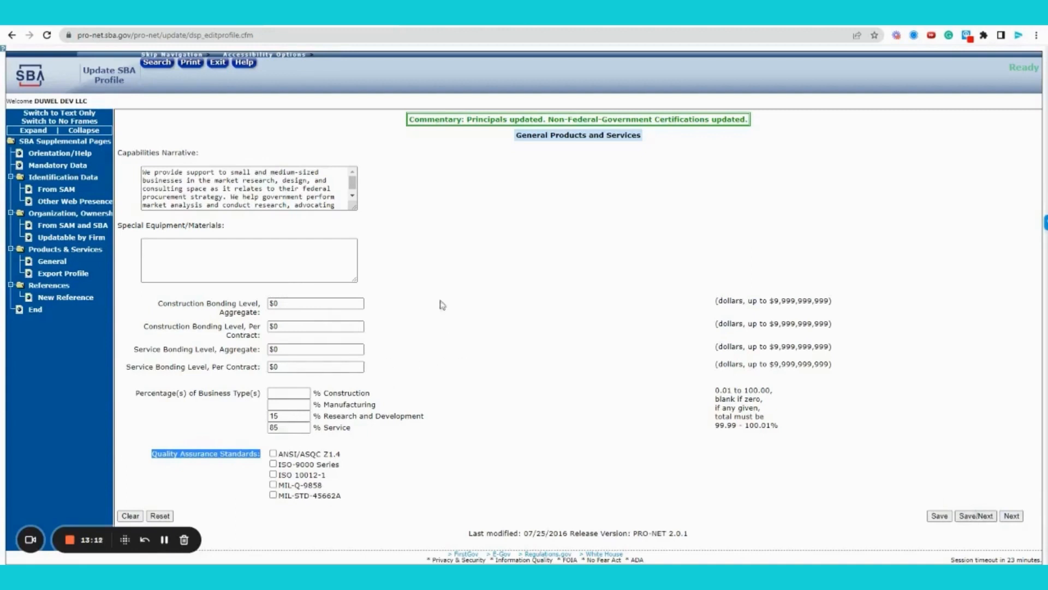
left_click(281, 190)
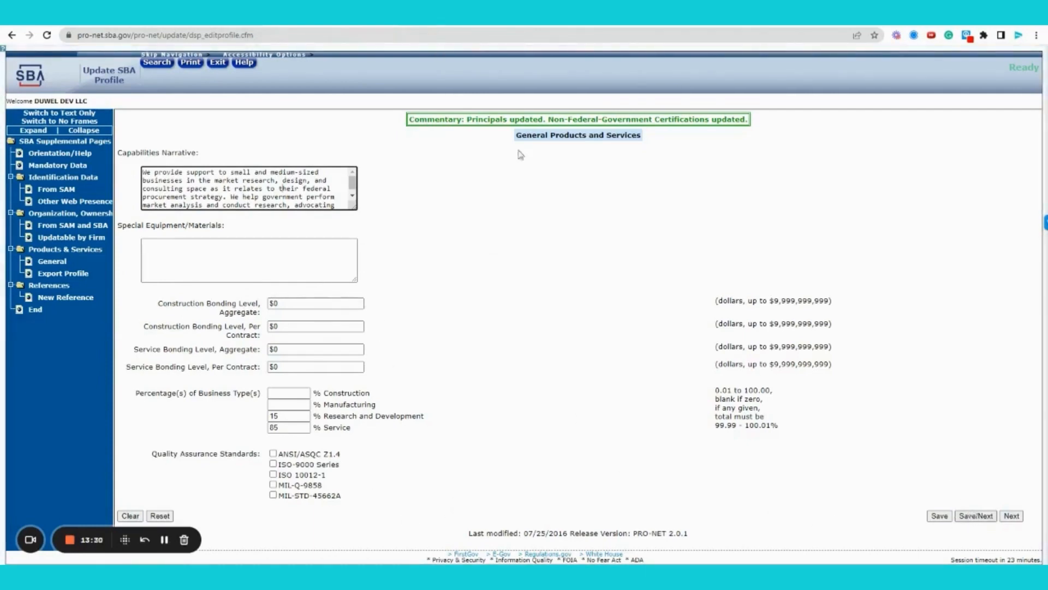
key("ctrl+Tab")
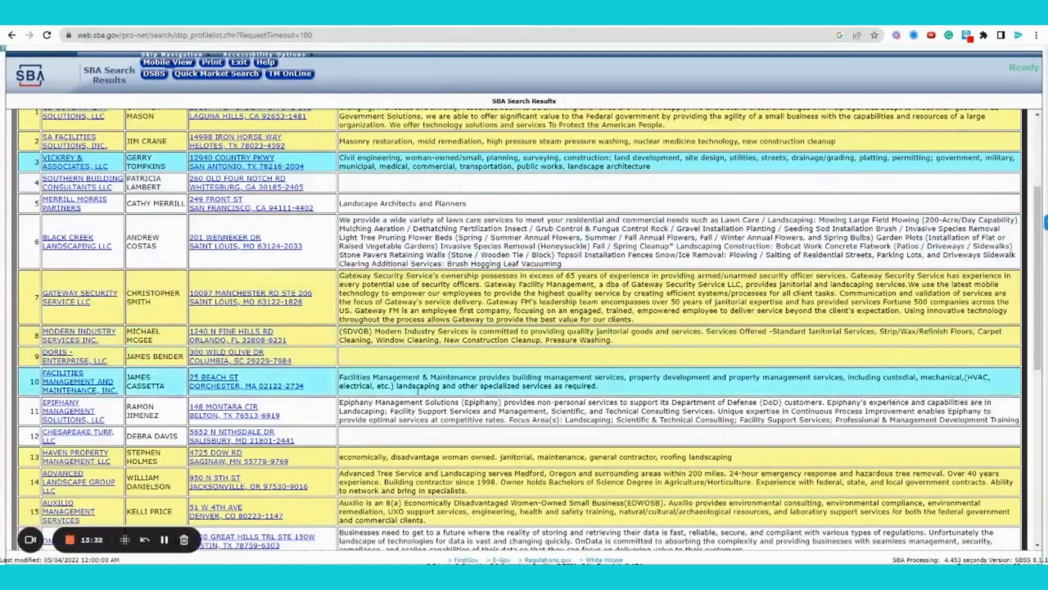
- Scroll the DSBS results and select the Auxilio Management Services capability description
scroll(401, 483, "down", 2)
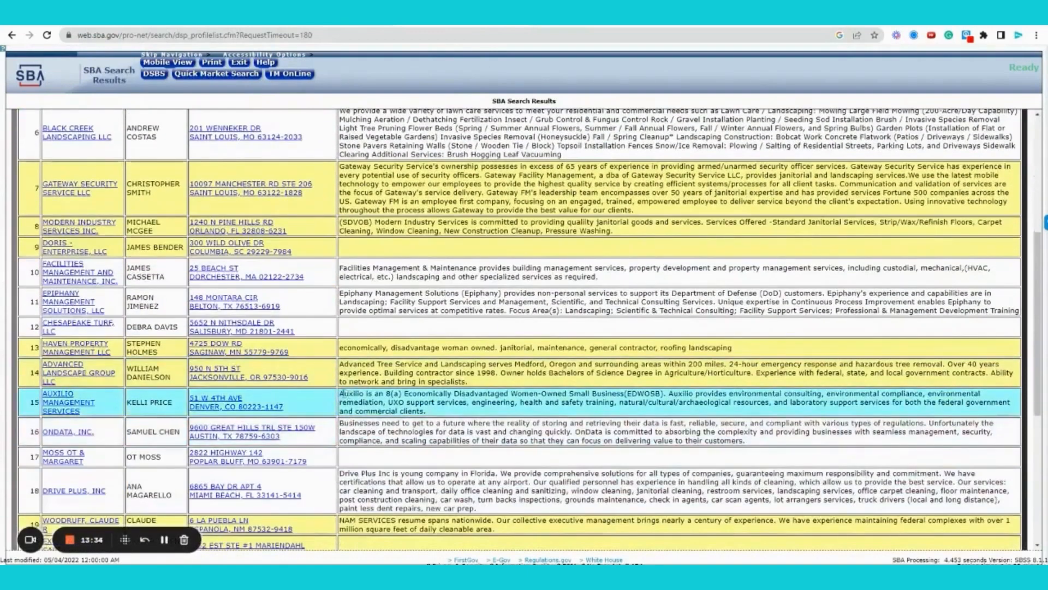
left_click_drag(340, 395, 670, 395)
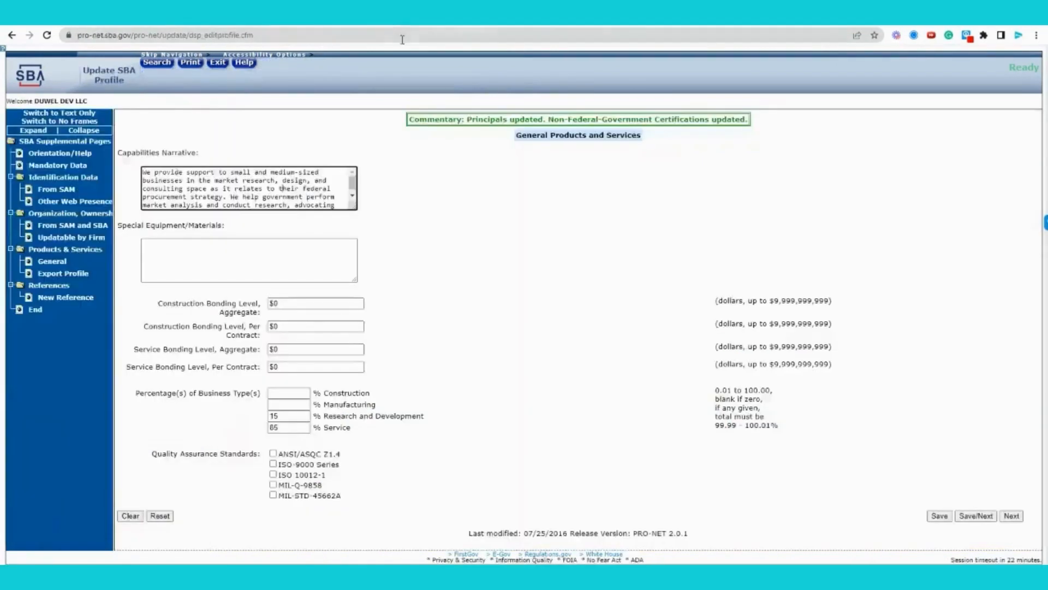
- Save the General Products and Services details to reach the Export Profile page
left_click(976, 516)
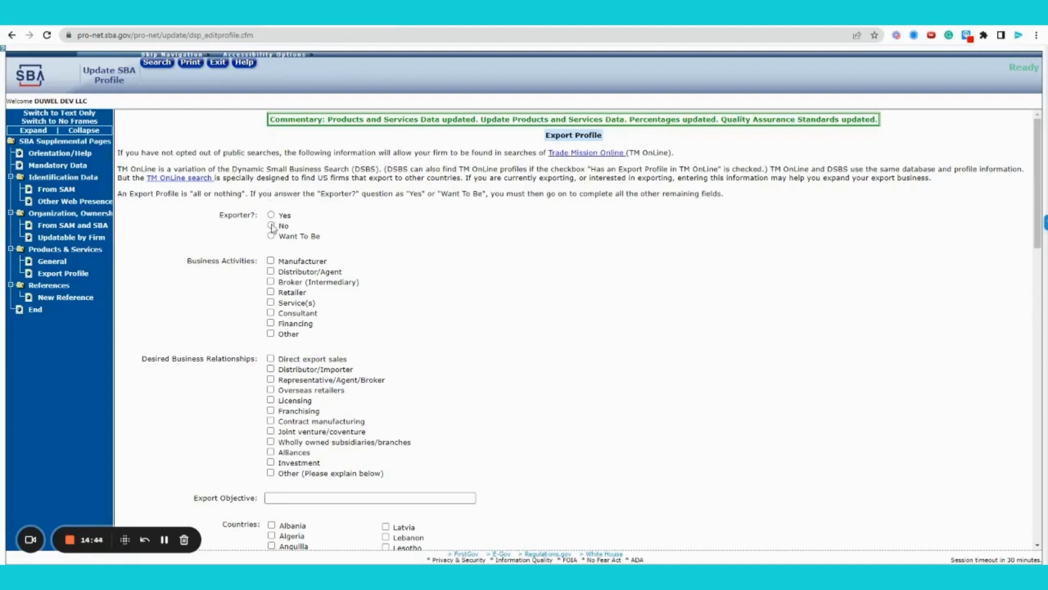
- Answer No to Exporter?, leaving all business activities and countries unchecked
scroll(551, 239, "down", 1)
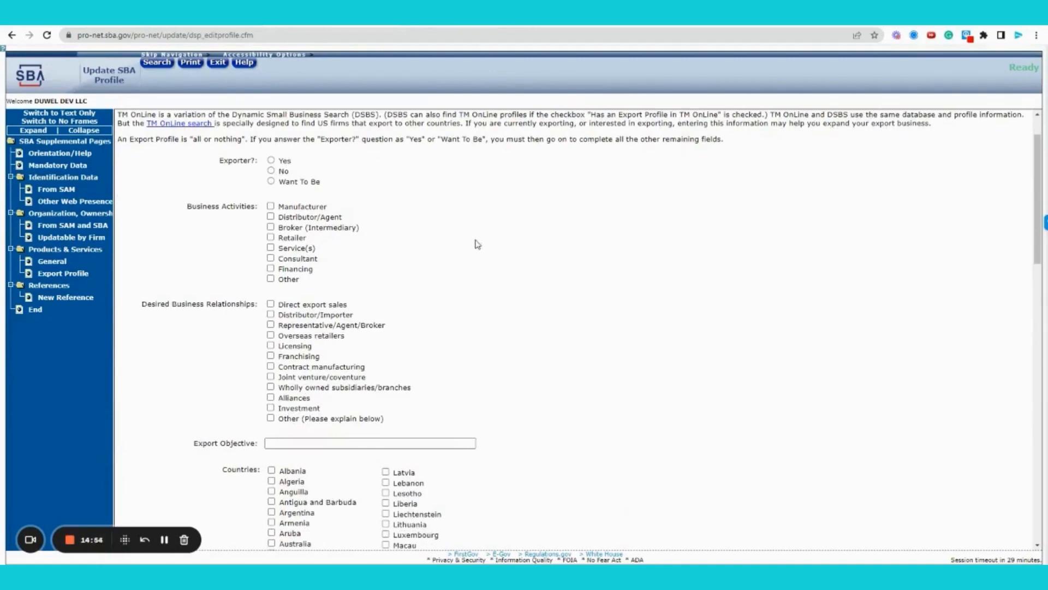
scroll(475, 243, "down", 3)
scroll(478, 244, "down", 2)
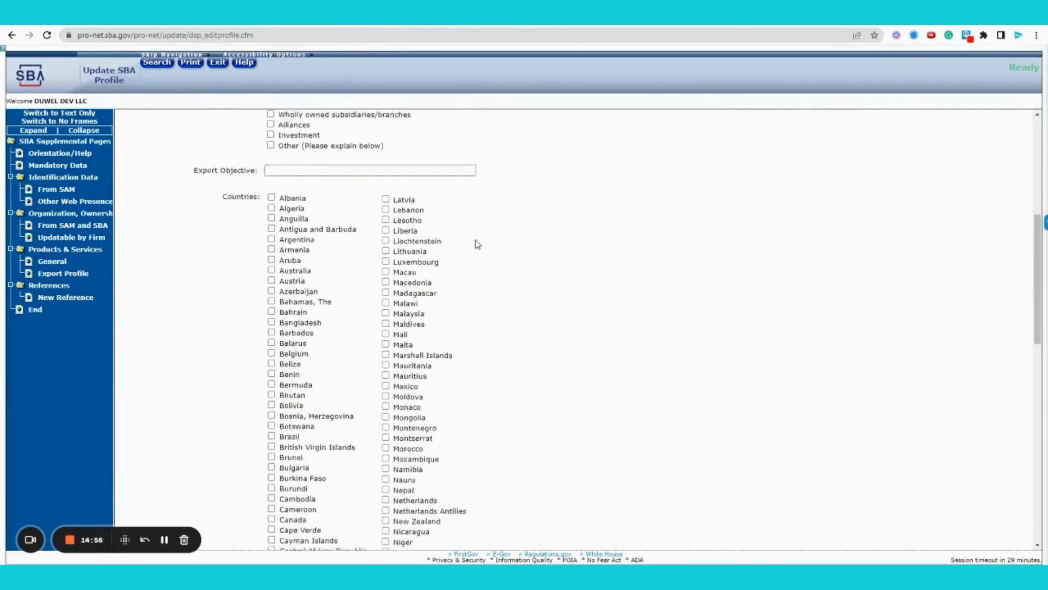
scroll(488, 243, "down", 5)
scroll(487, 244, "up", 10)
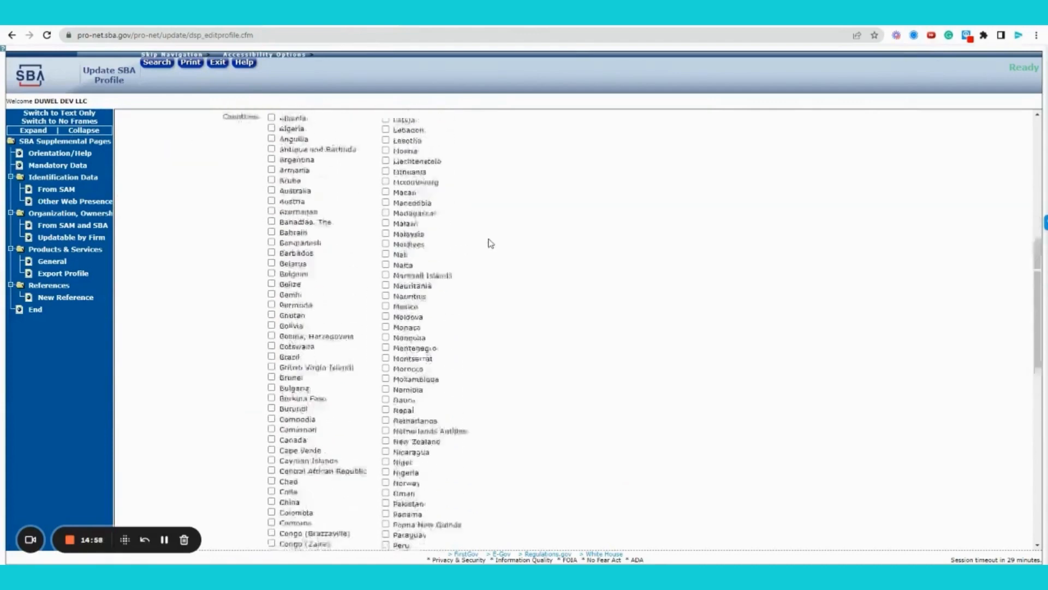
left_click(275, 230)
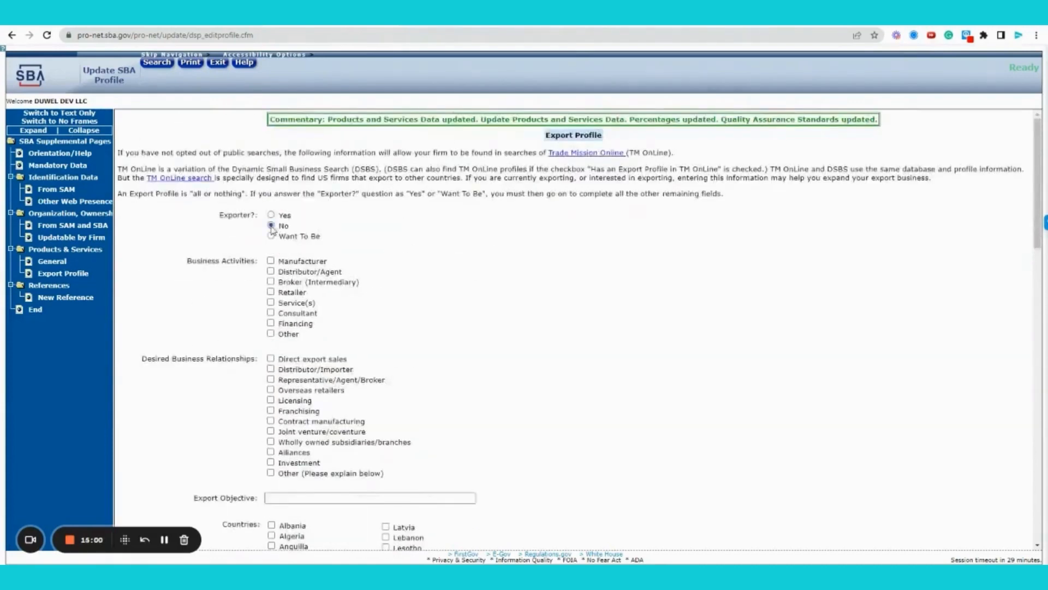
scroll(680, 248, "down", 1)
scroll(694, 249, "down", 18)
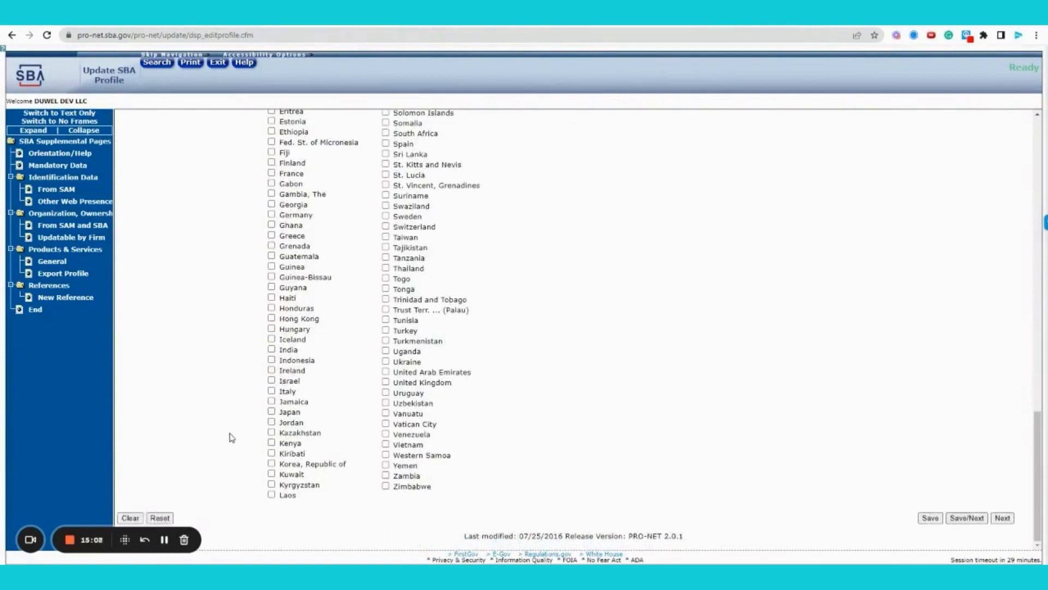
scroll(222, 434, "up", 8)
scroll(222, 434, "up", 10)
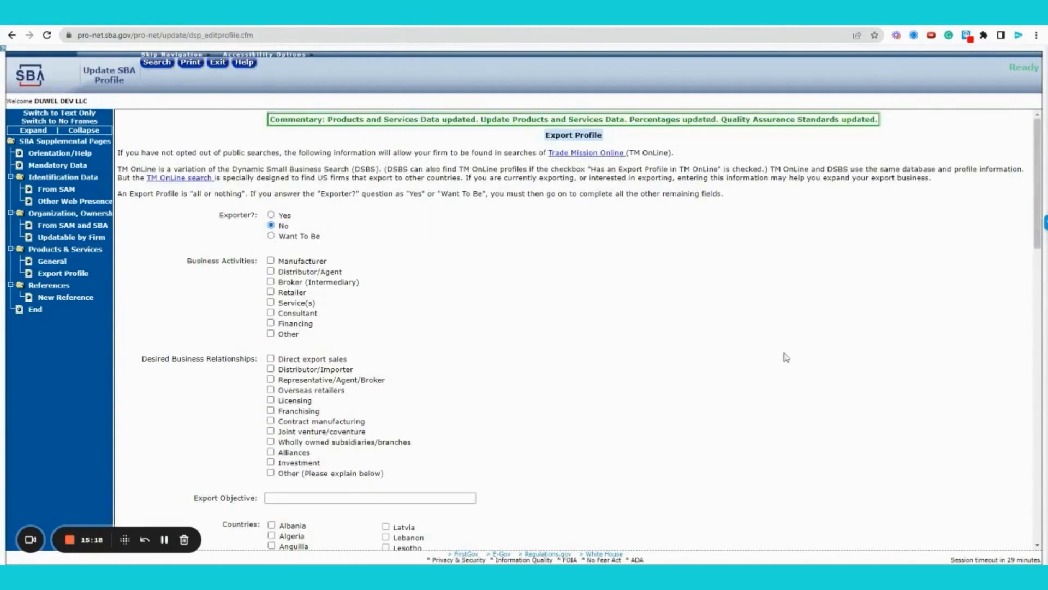
scroll(768, 354, "down", 10)
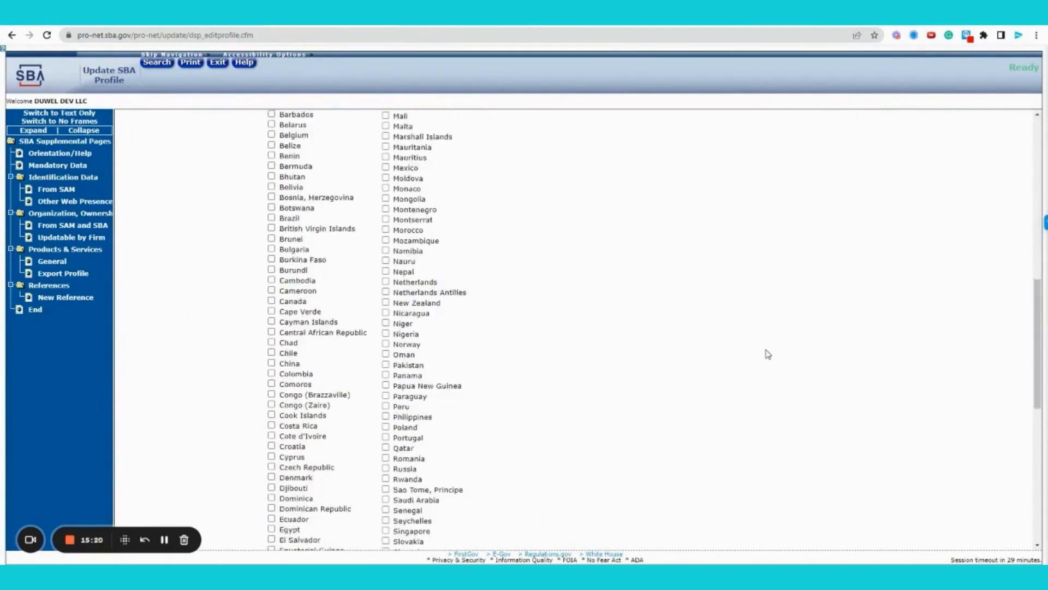
scroll(768, 355, "down", 8)
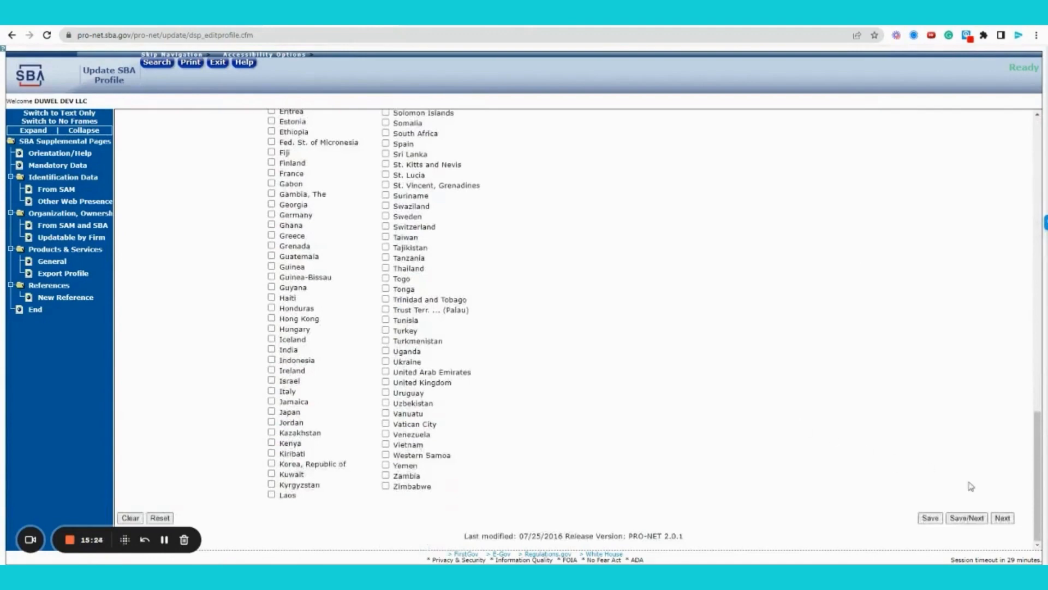
- Save the export profile and move to the New Reference form
left_click(977, 523)
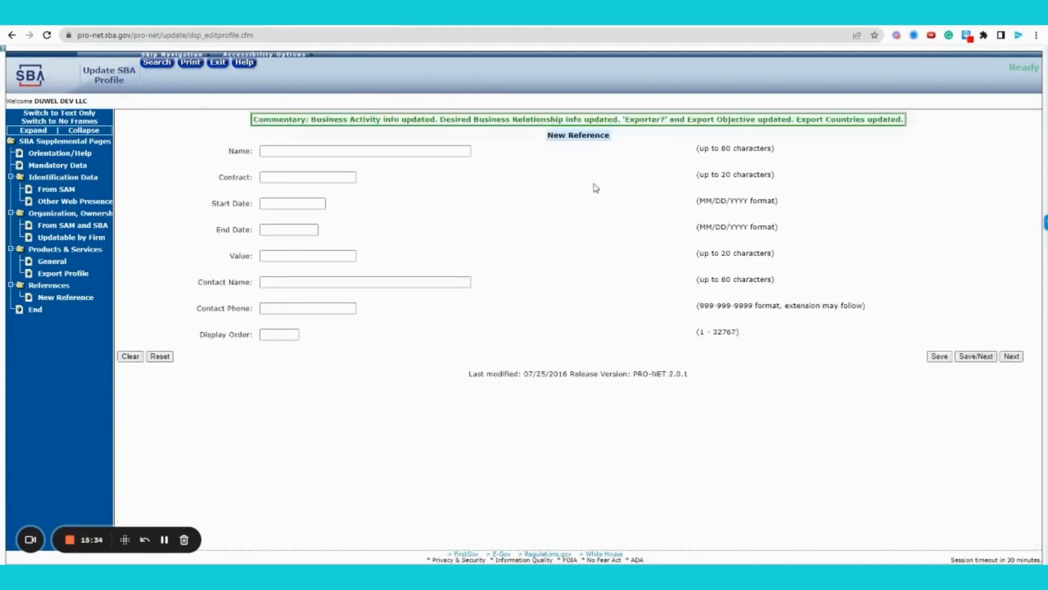
left_click(425, 153)
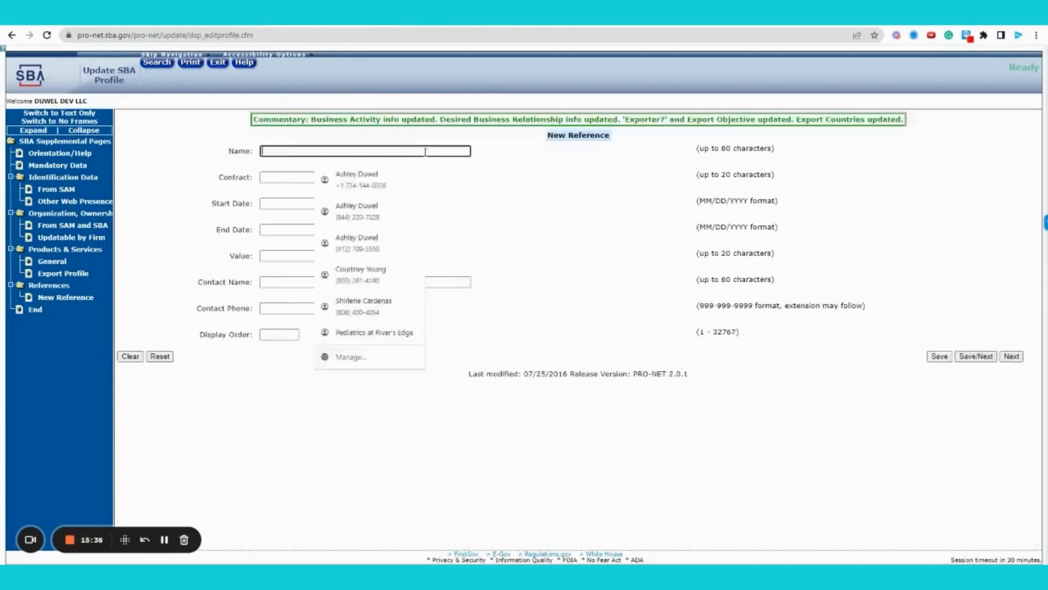
left_click(586, 222)
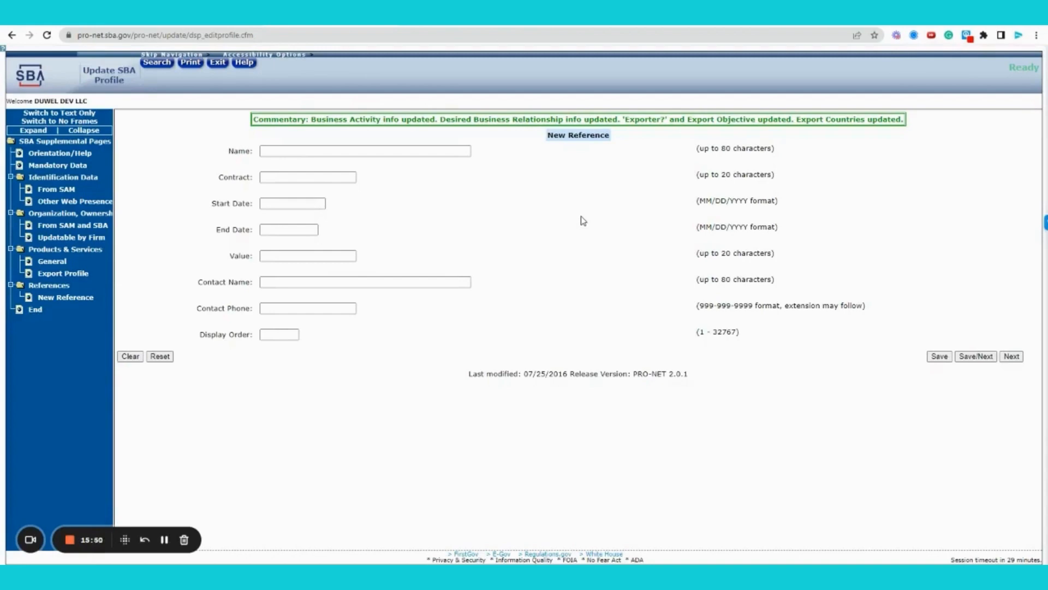
- Enter reference name 'Agency', contract '#' and start date 1/1/2020
left_click(428, 152)
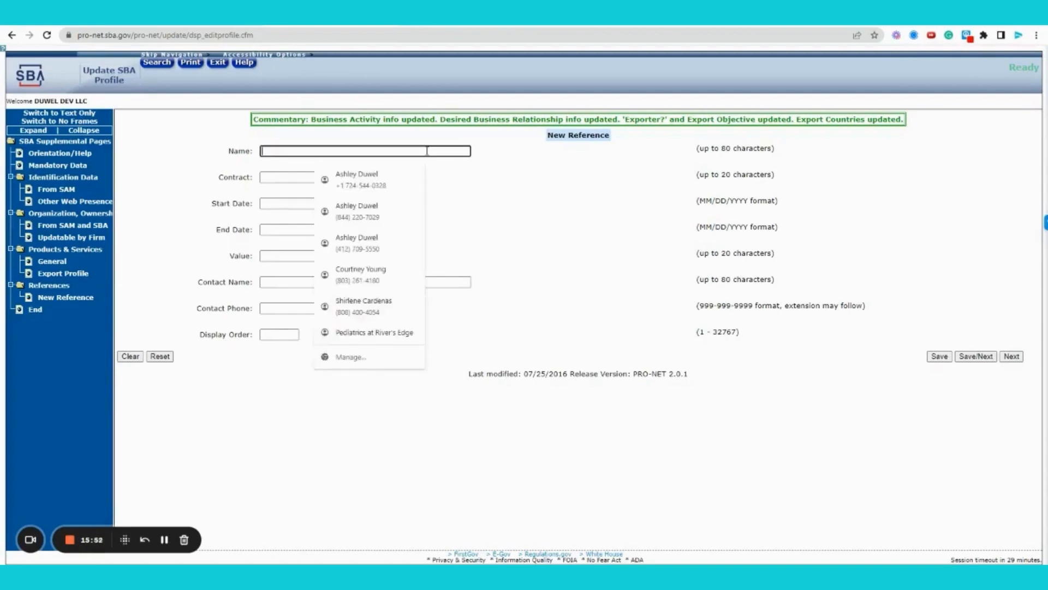
type("Agency")
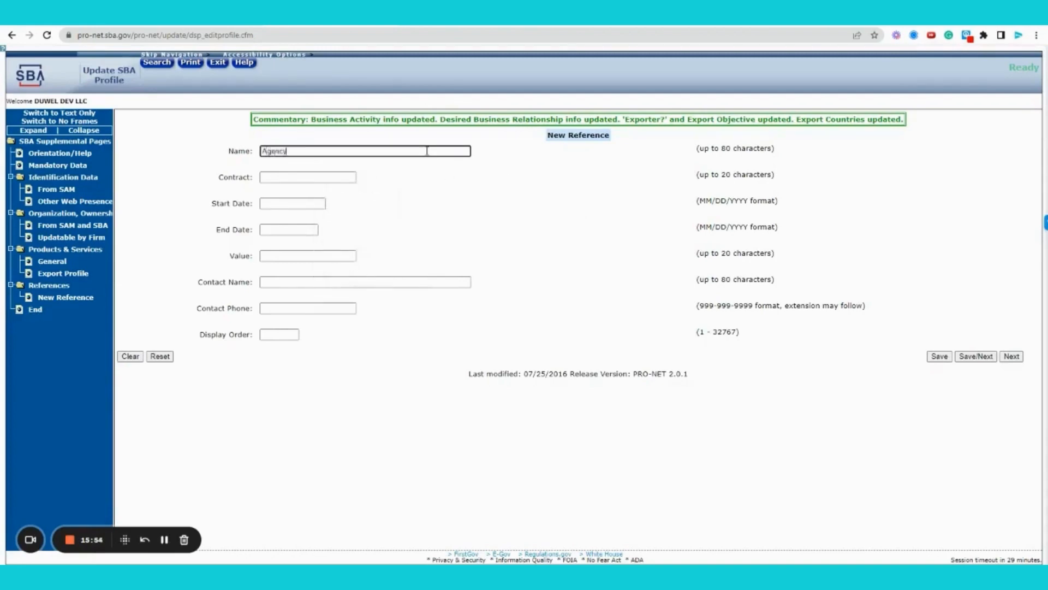
key("Tab")
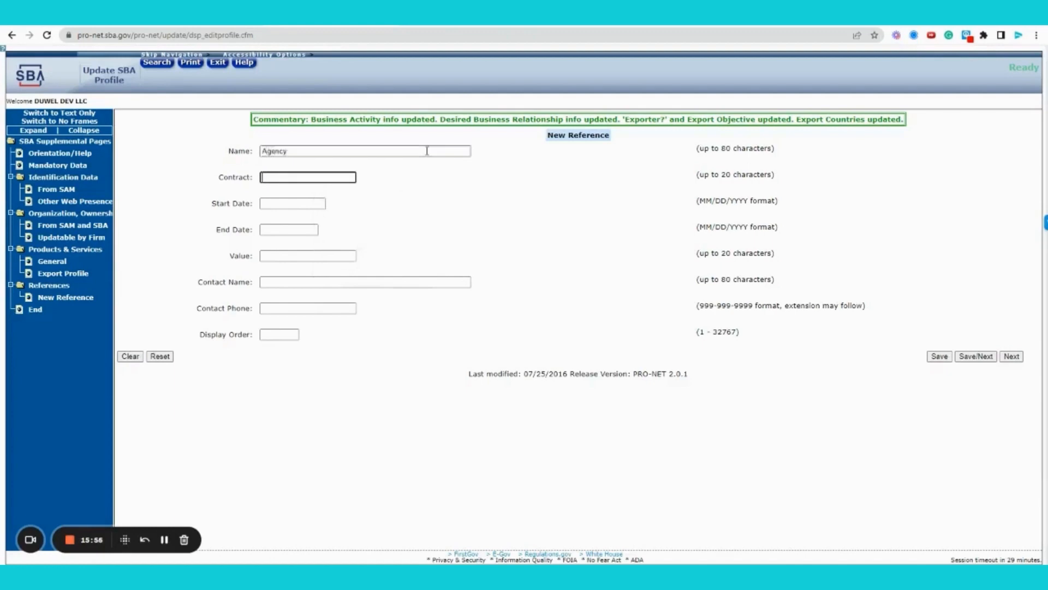
type("#")
key("Tab")
type("1/1/2020")
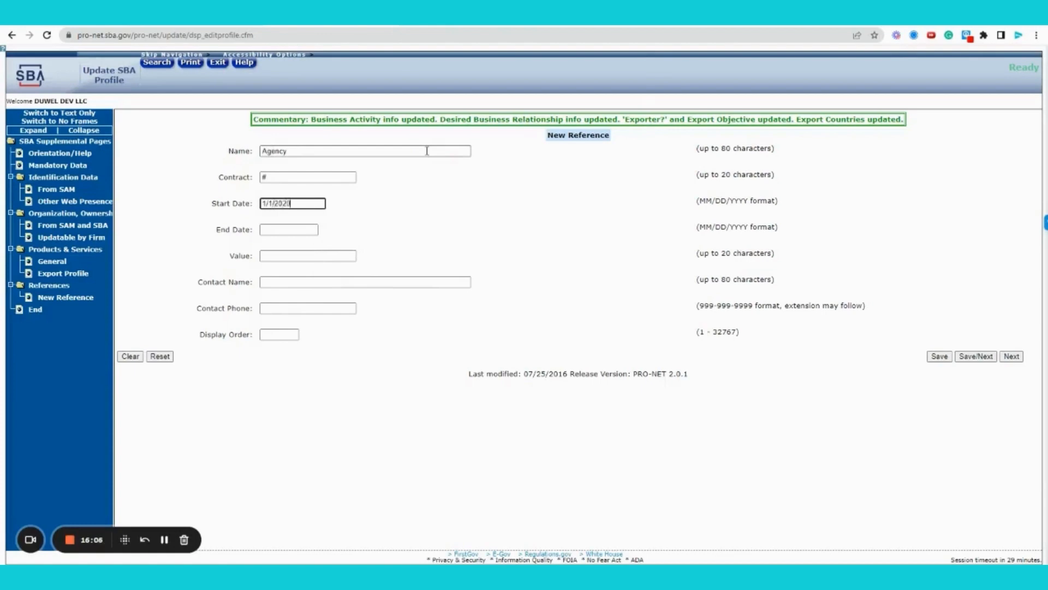
key("Tab")
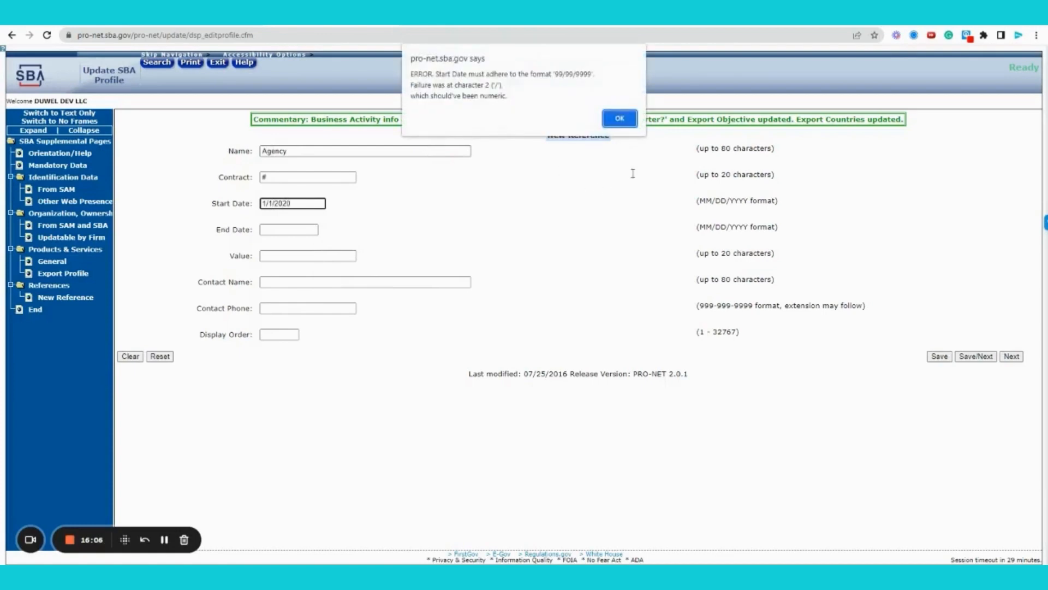
- Correct the start date to 01/01/2020 and begin the Value with '$'
left_click(621, 121)
left_click(261, 203)
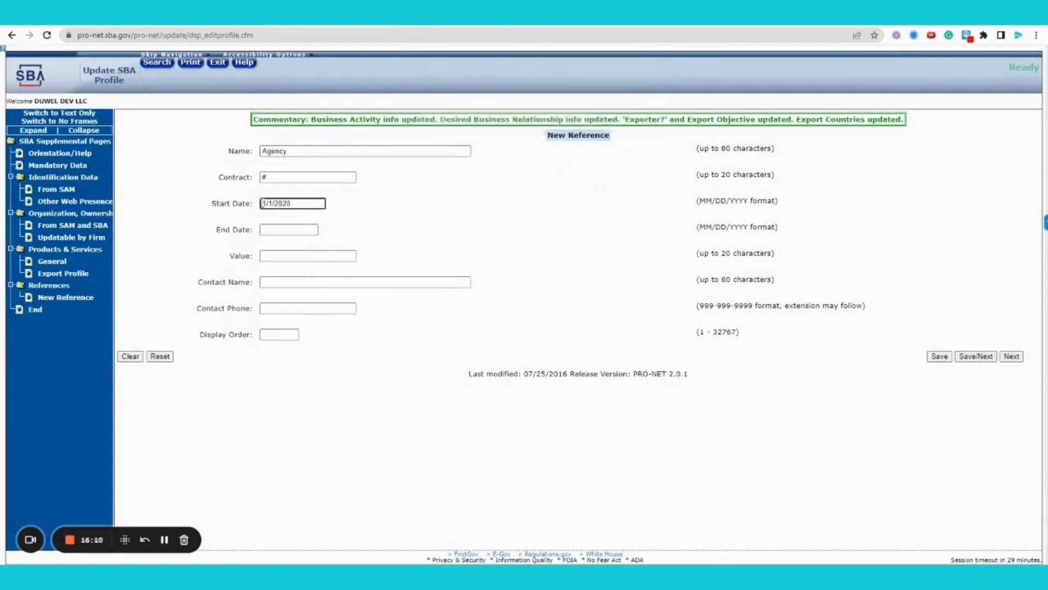
type("0")
key("Right")
key("Right")
type("0")
key("Tab")
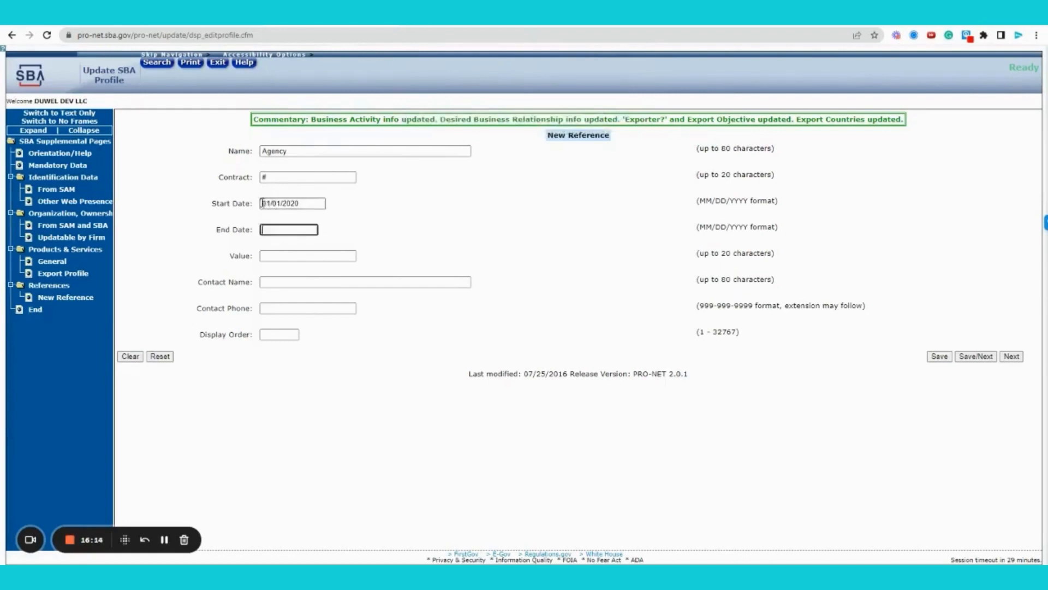
key("Tab")
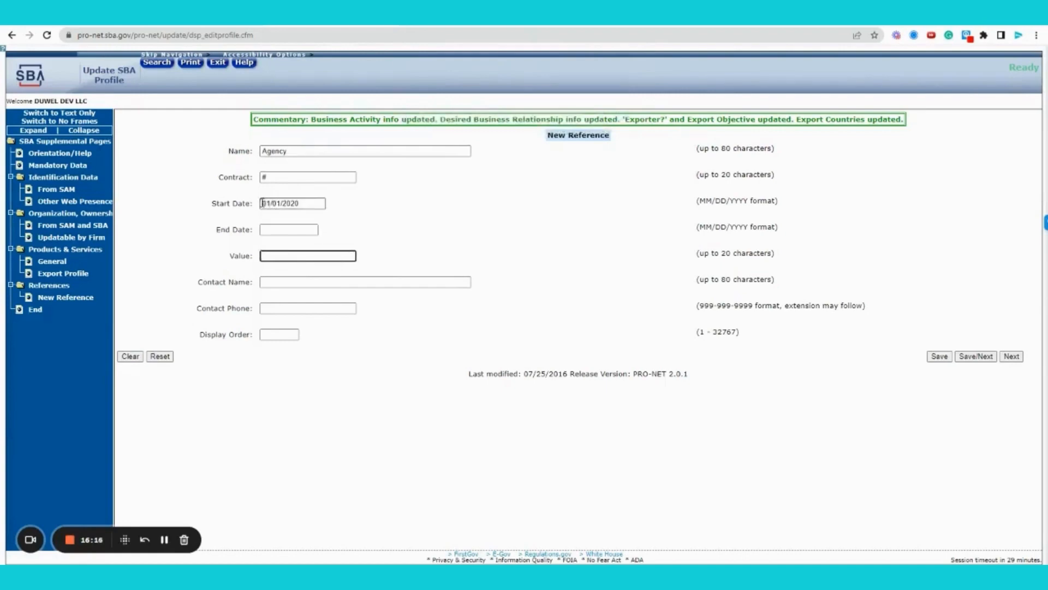
type("$")
left_click(666, 385)
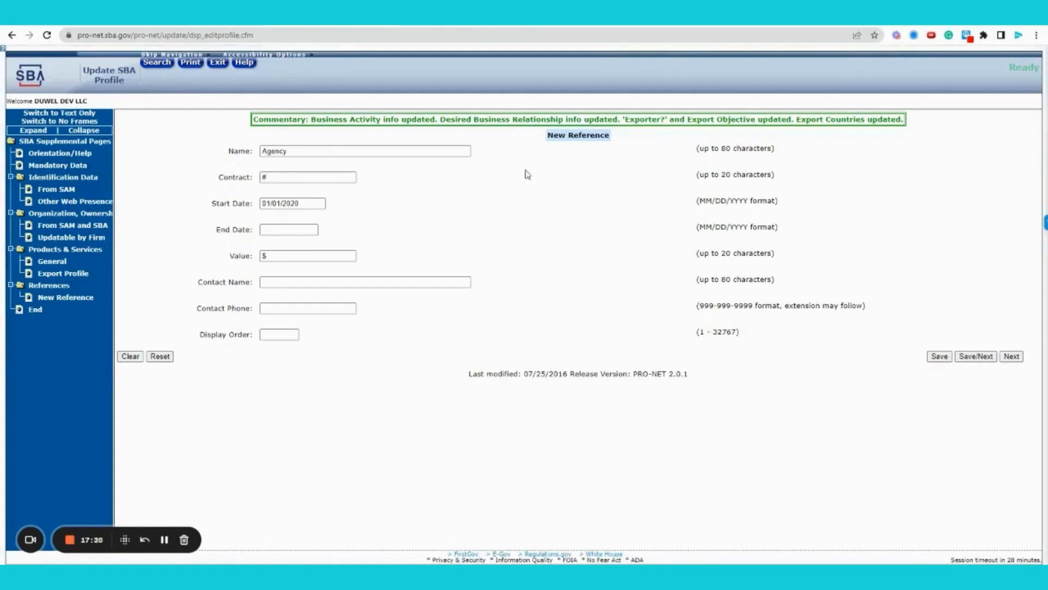
- Extend the name to 'Agency/ Prime', set value 5,000,000 and add the COR contact note
left_click(315, 150)
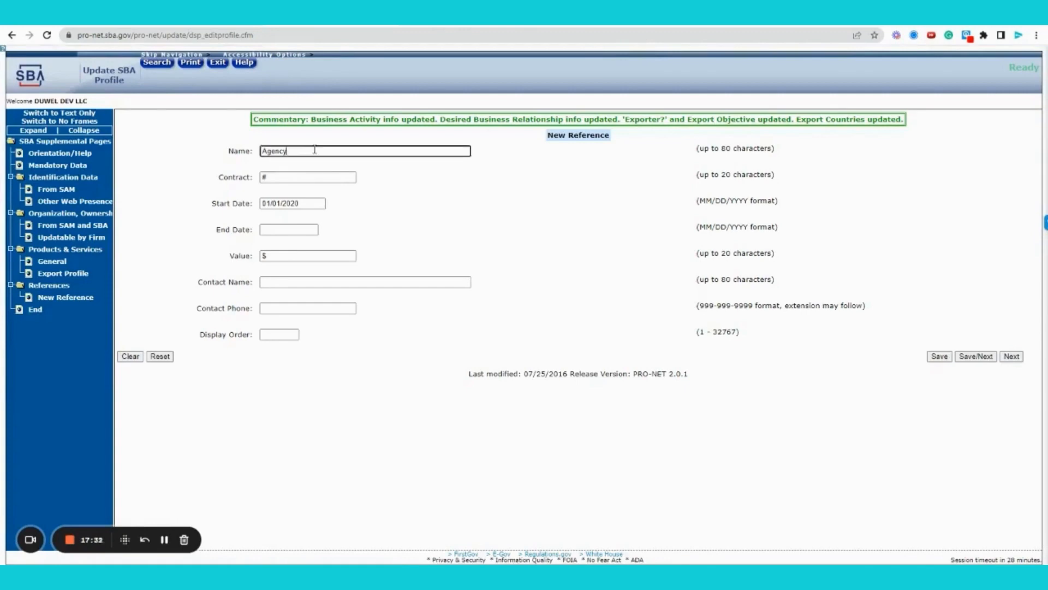
type("/ Prime")
key("ctrl+plus")
key("ctrl+plus")
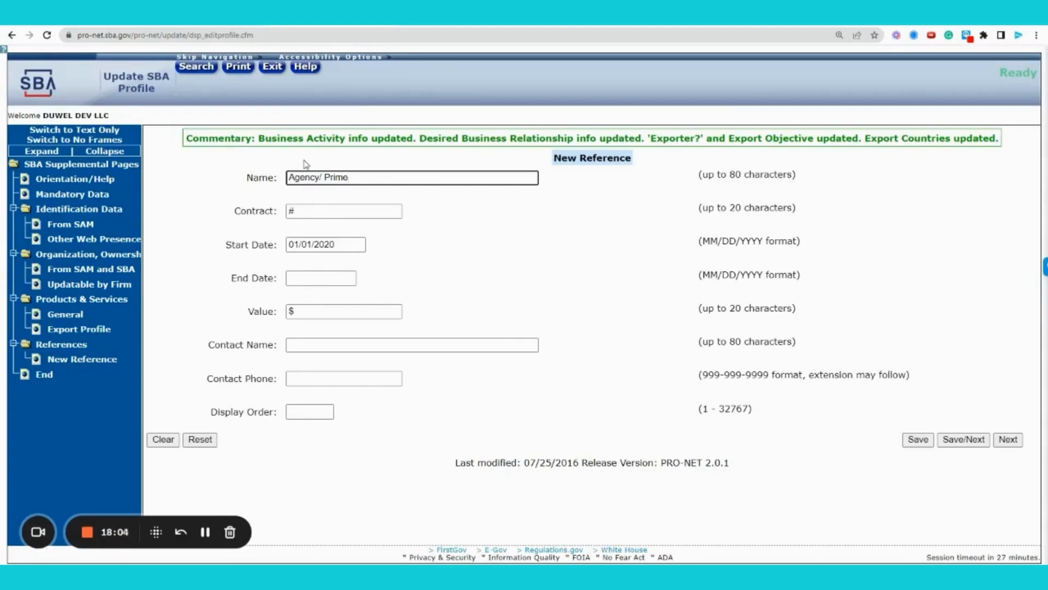
left_click(335, 312)
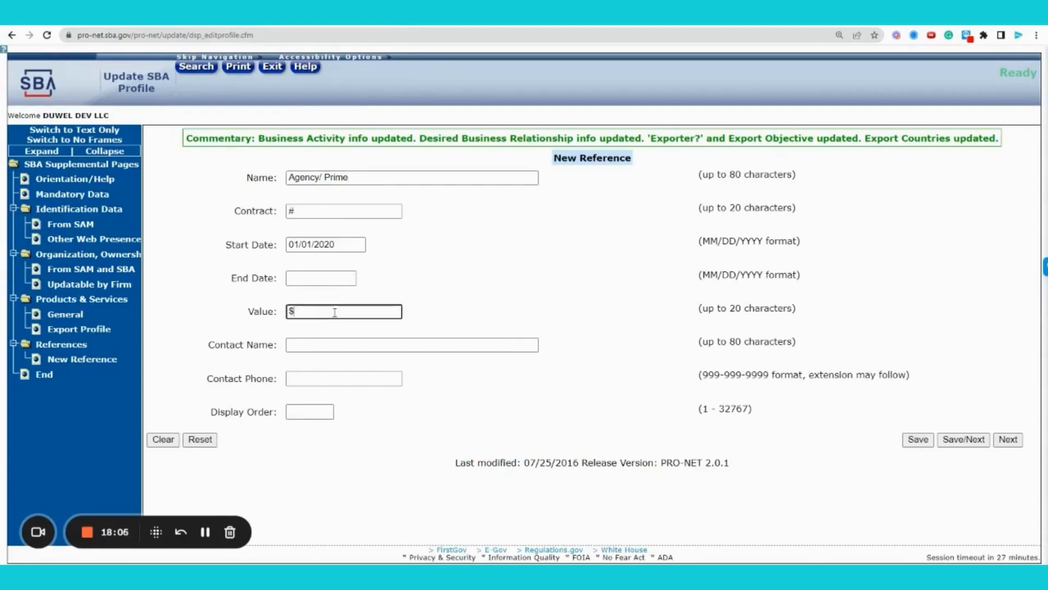
type("5,000,000")
key("Tab")
type("\"COR\"")
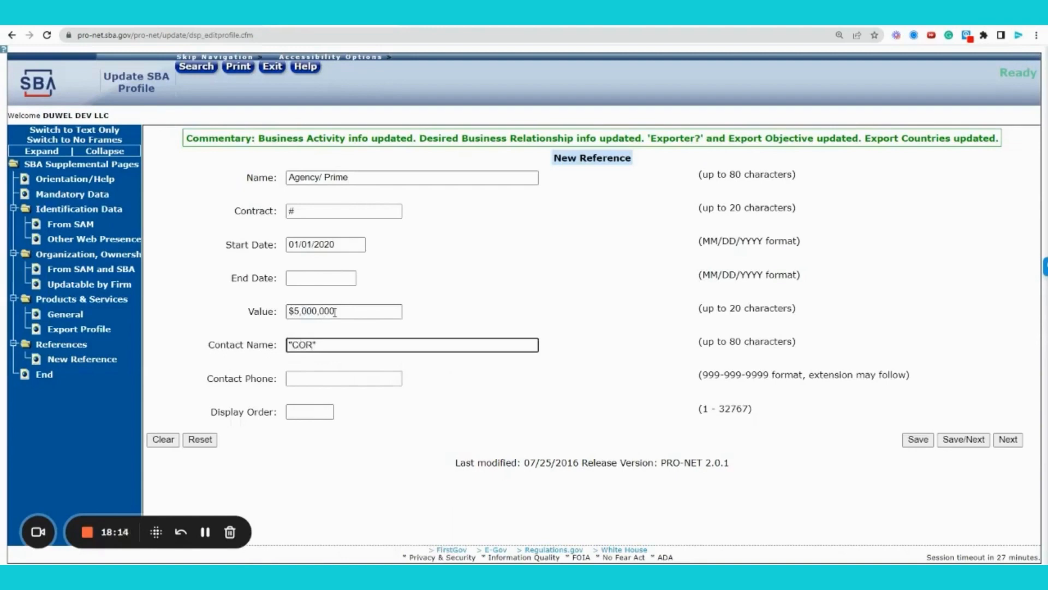
type(" = Contracting Officer/ C")
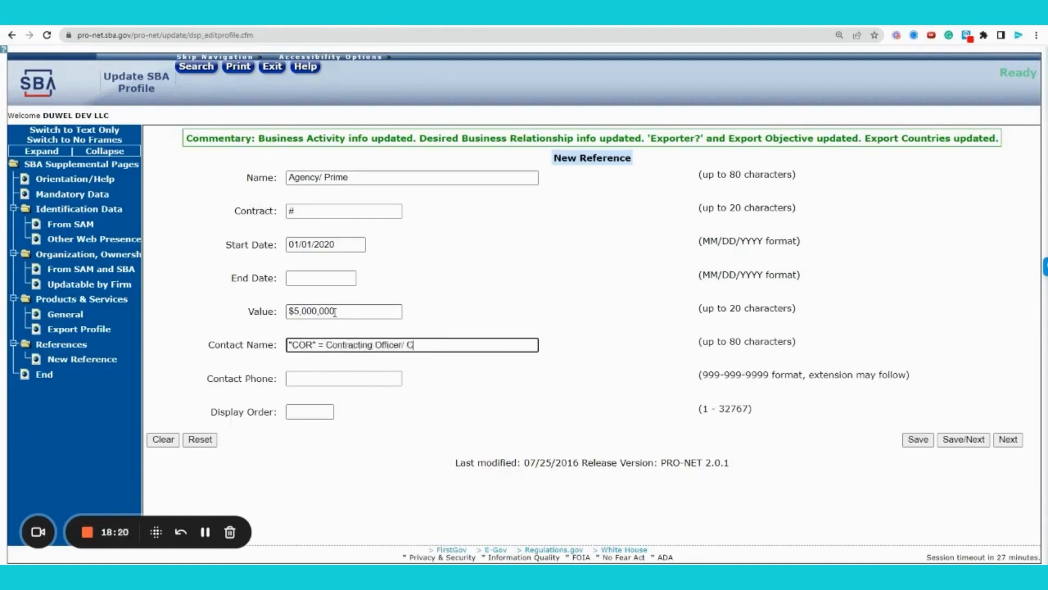
type("ontracting Officer Rep")
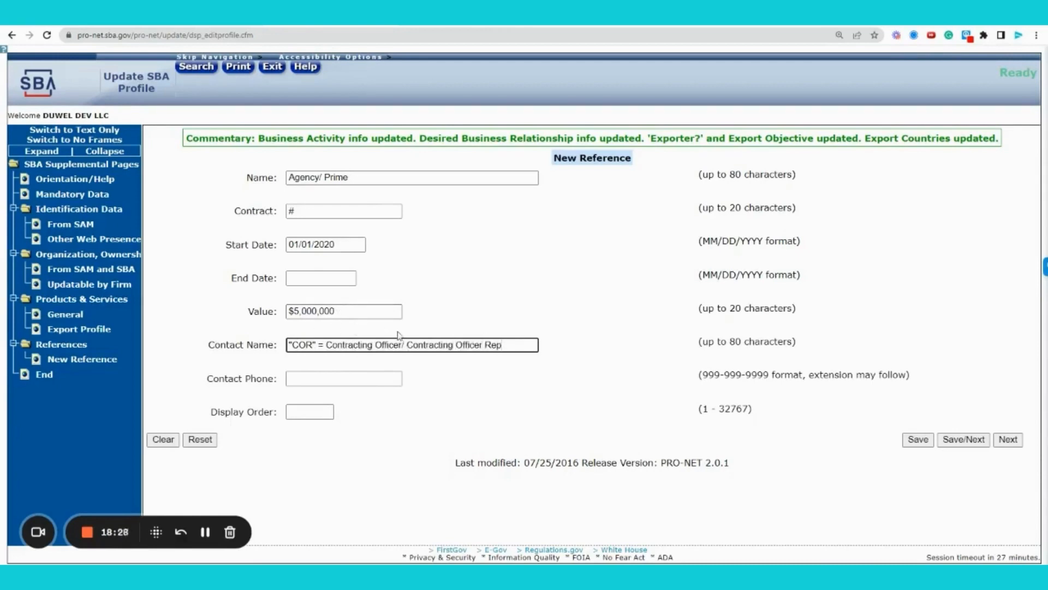
- Change the contact to '"COR" = Contracting Officer Rep/ Prime POC' and display order 1
left_click_drag(409, 344, 326, 345)
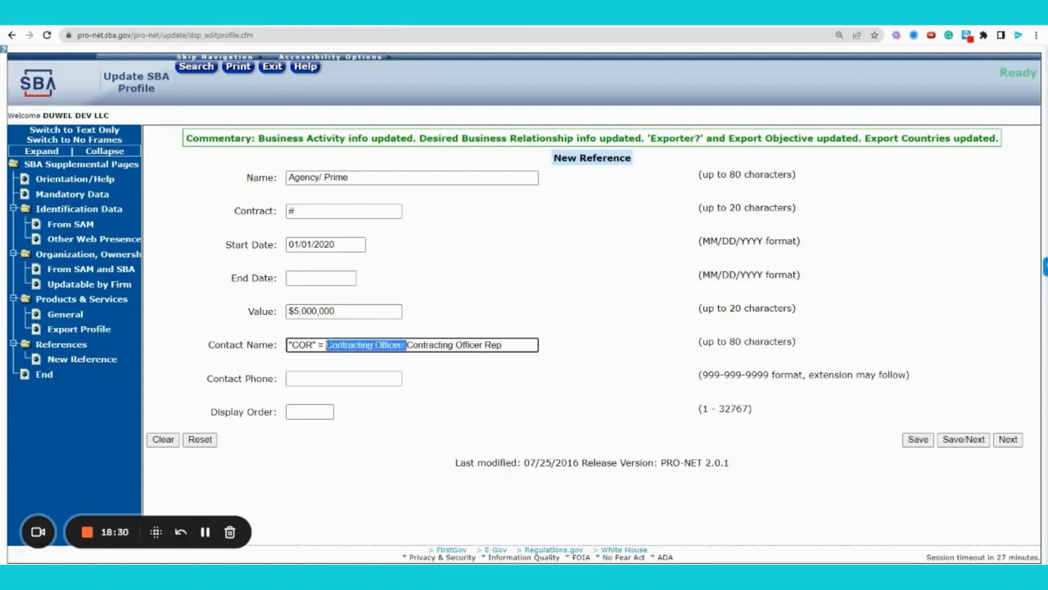
key("BackSpace")
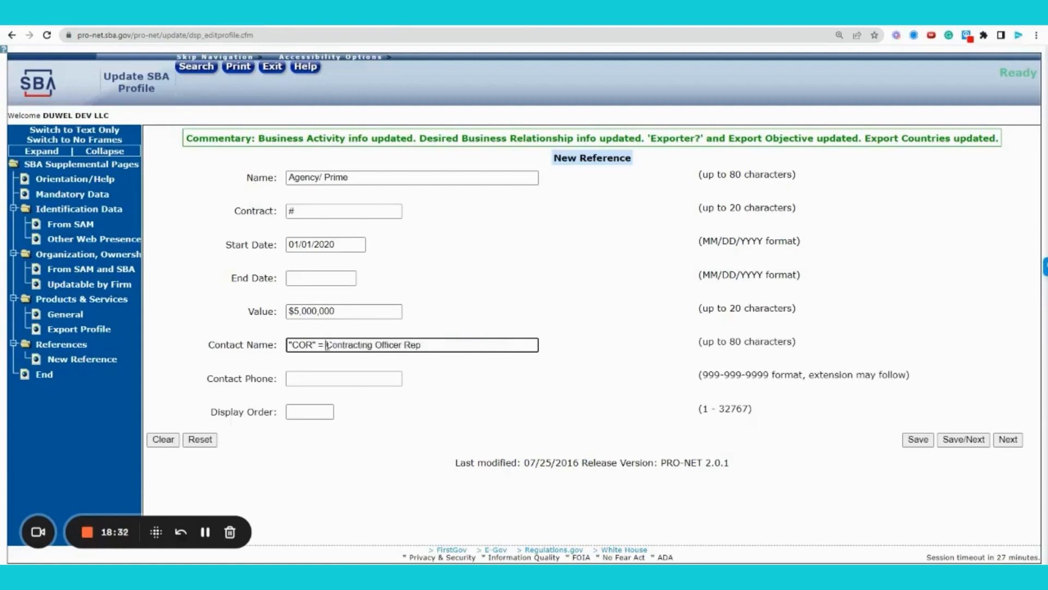
left_click(455, 344)
type("/ Prime POC")
key("Tab")
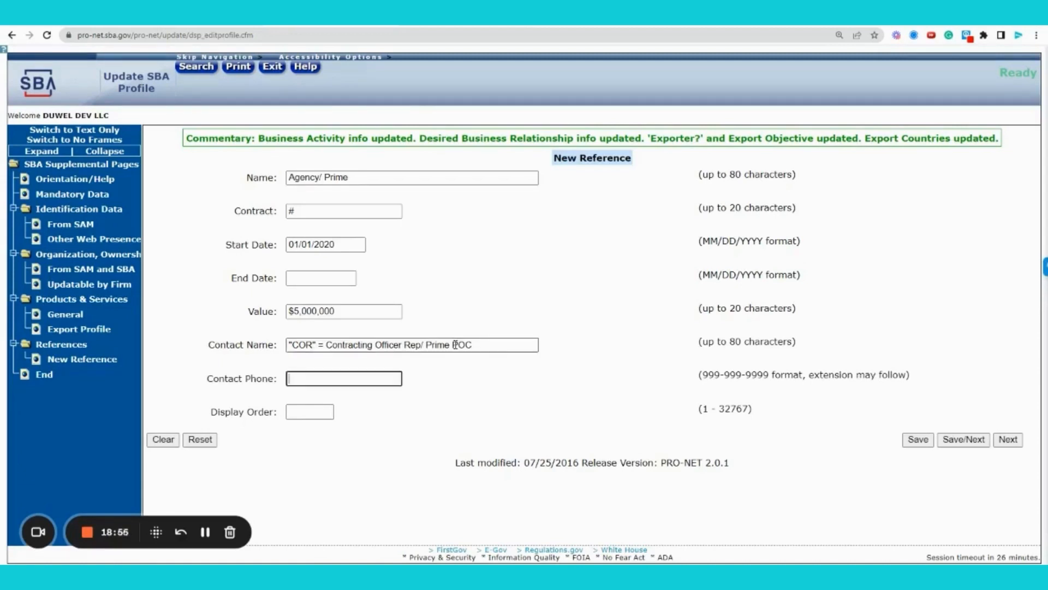
key("Tab")
type("1")
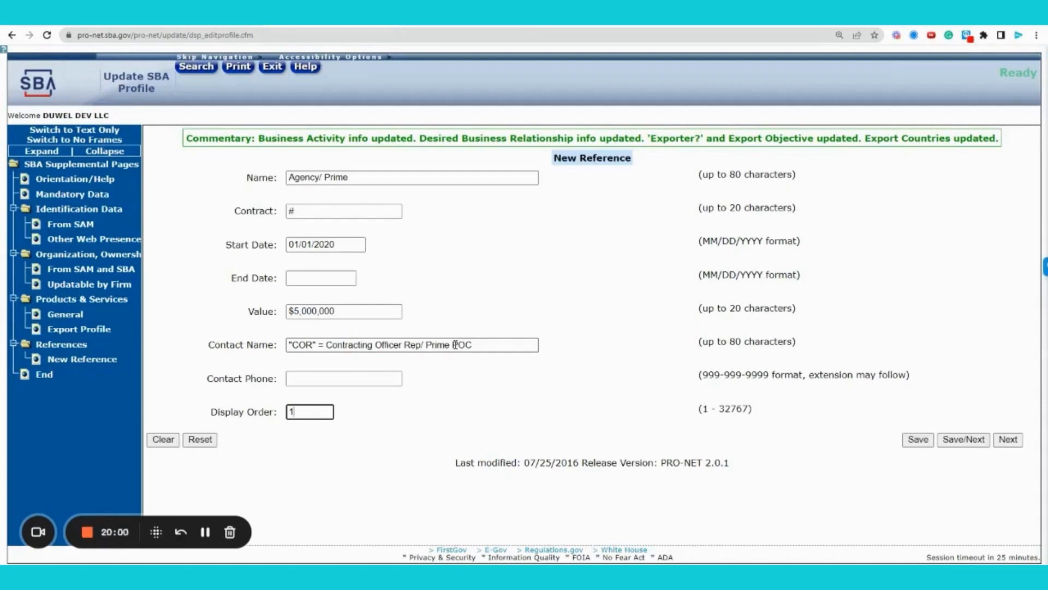
- Rename the reference 'Team Integrity Knowledge Center' and clear the contract '#'
double_click(321, 178)
left_click(321, 178)
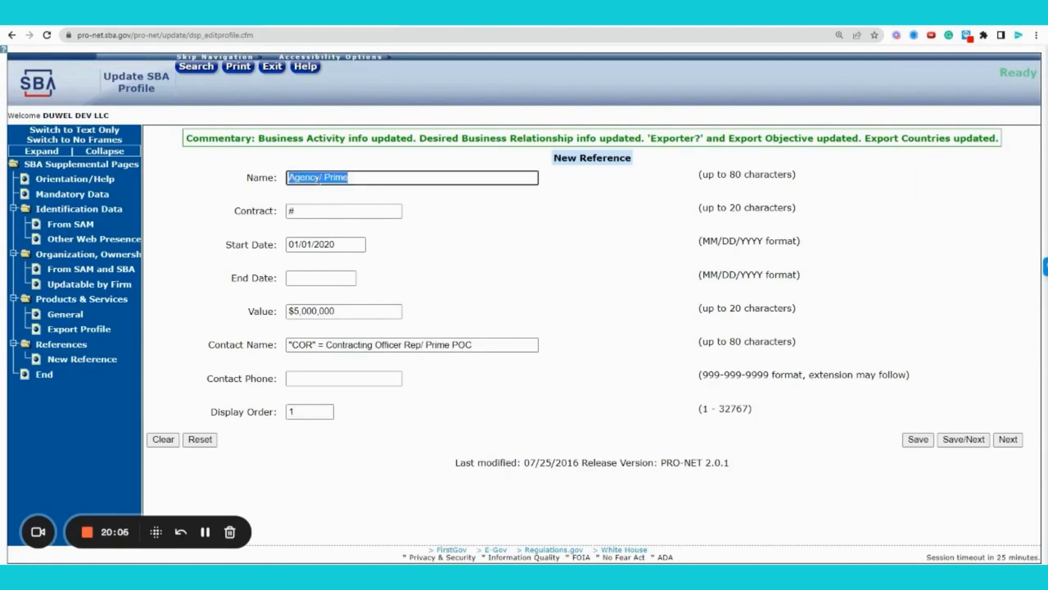
type("T")
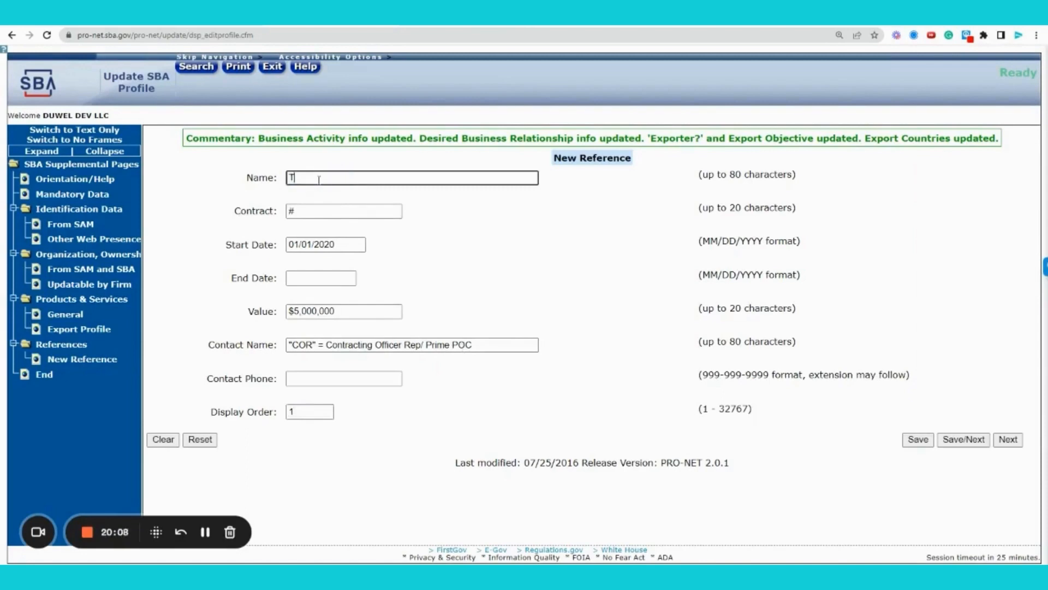
type("eam Integrity Knowledge Center")
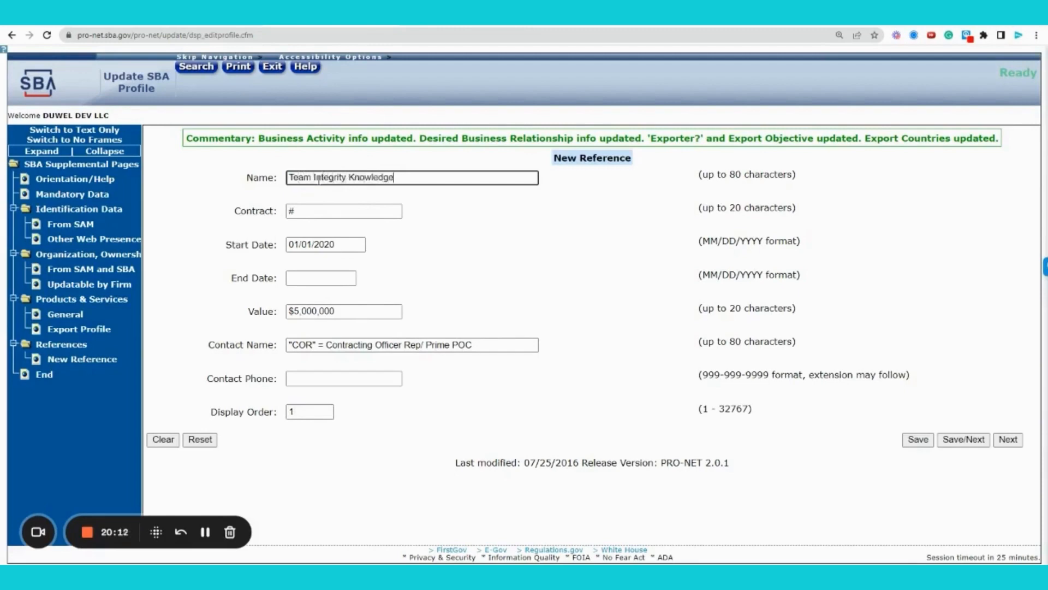
key("Tab")
key("BackSpace")
key("Tab")
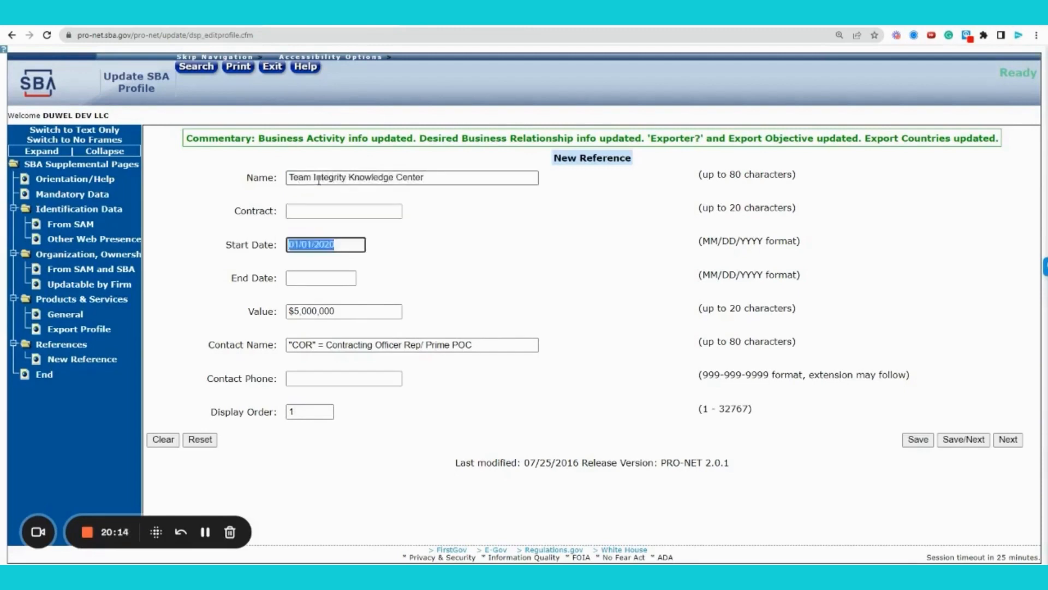
- Set start year 2022, value 'undisclosed' and the contact's full name, then reset the form
key("Right")
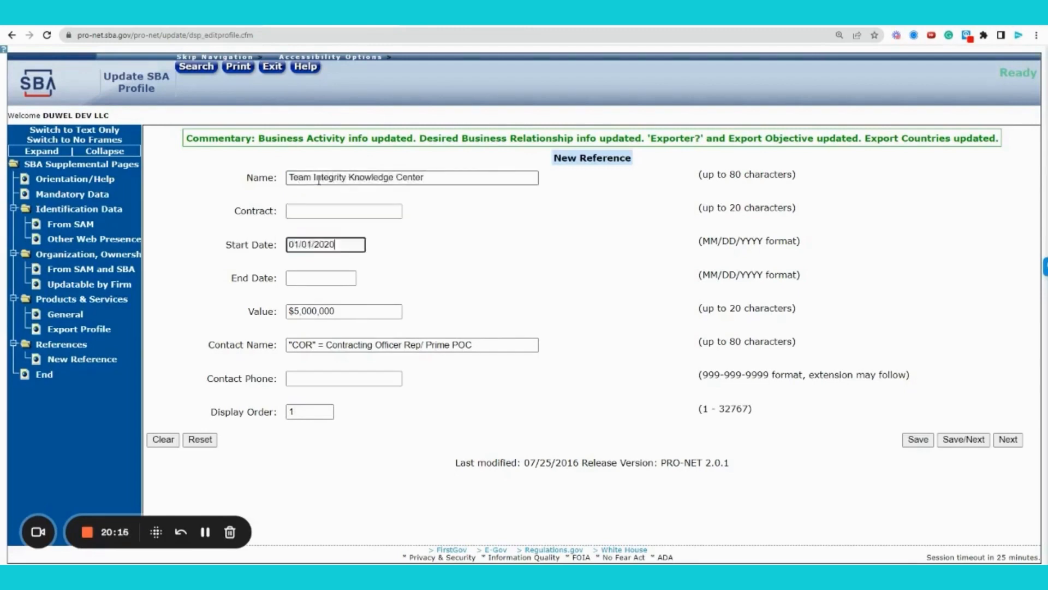
key("BackSpace")
type("2")
key("Tab")
key("Tab")
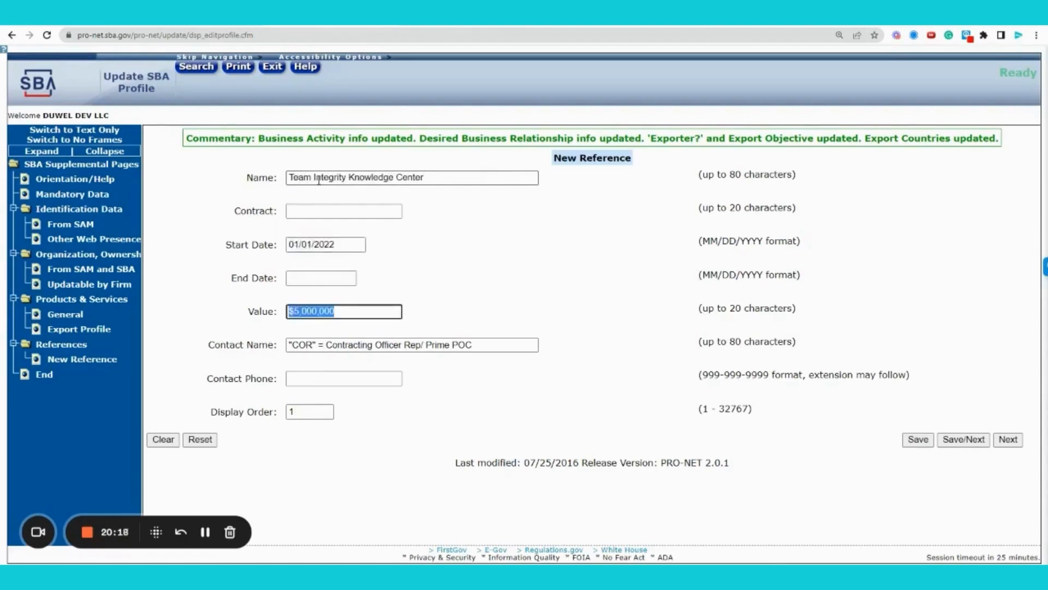
key("BackSpace")
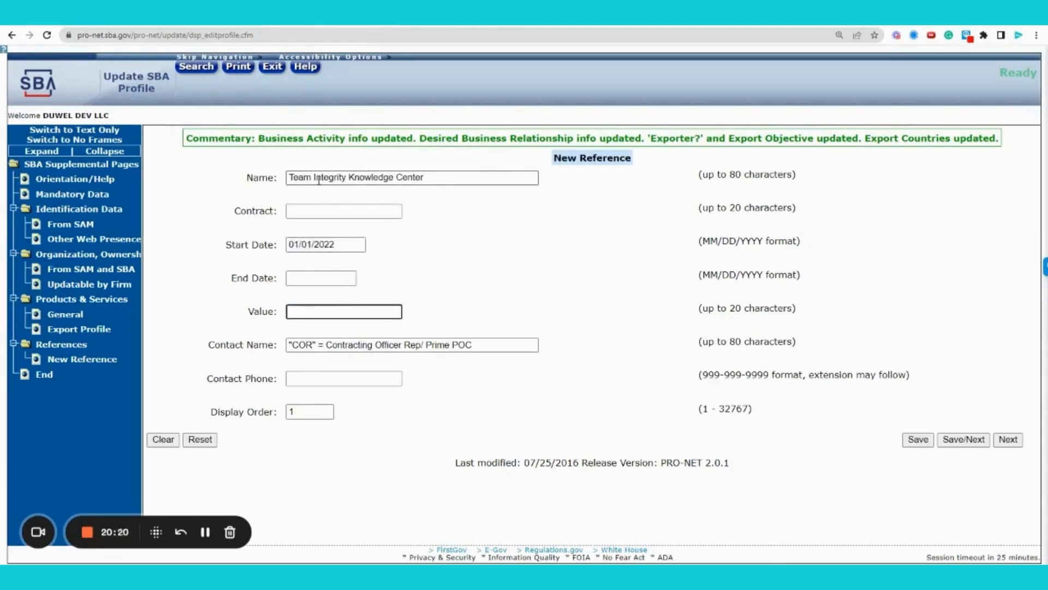
type("undisclosed")
key("Tab")
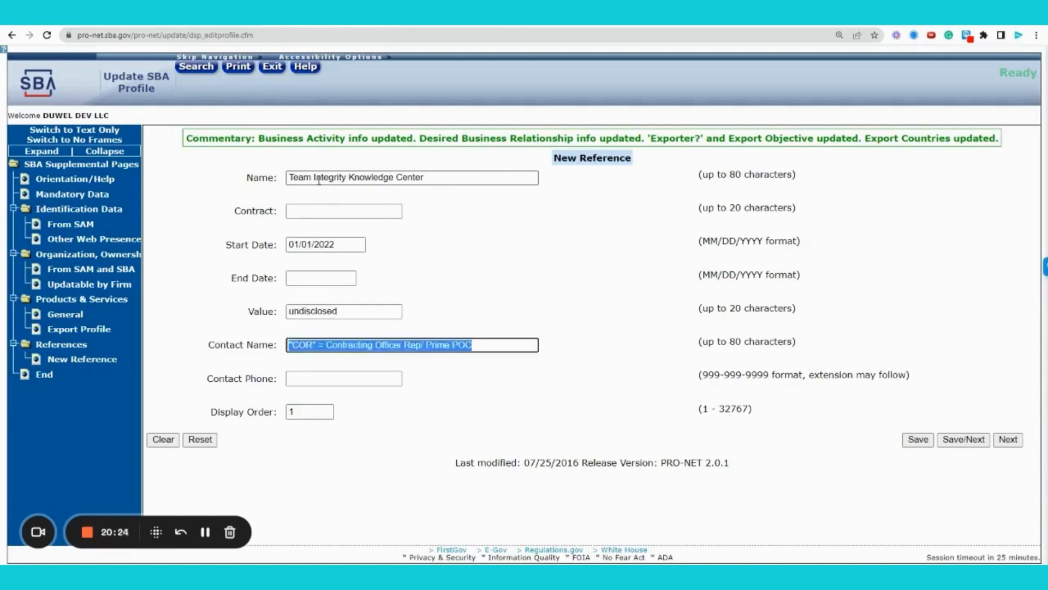
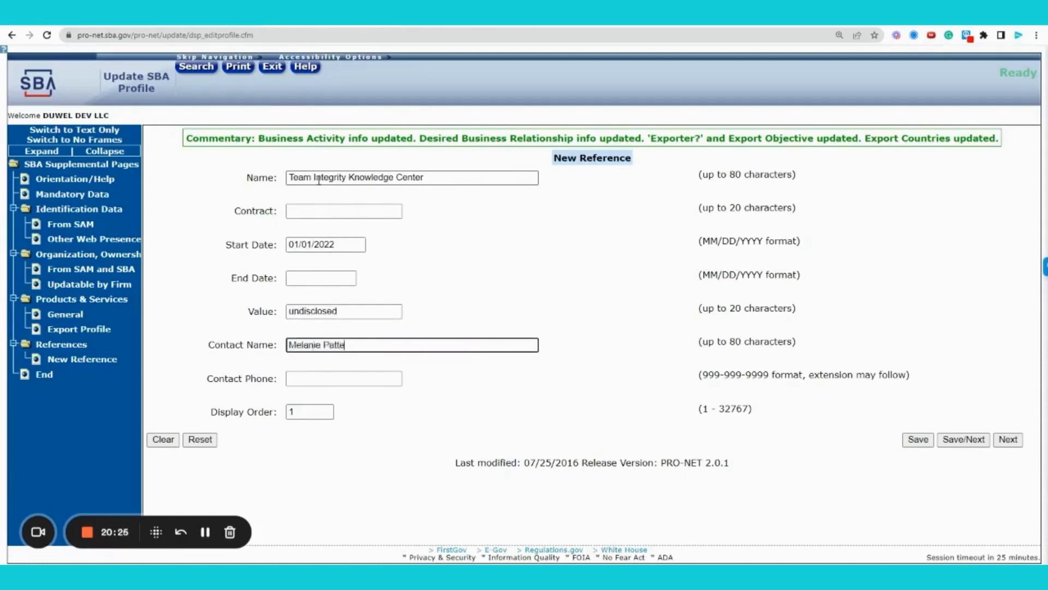
key("Tab")
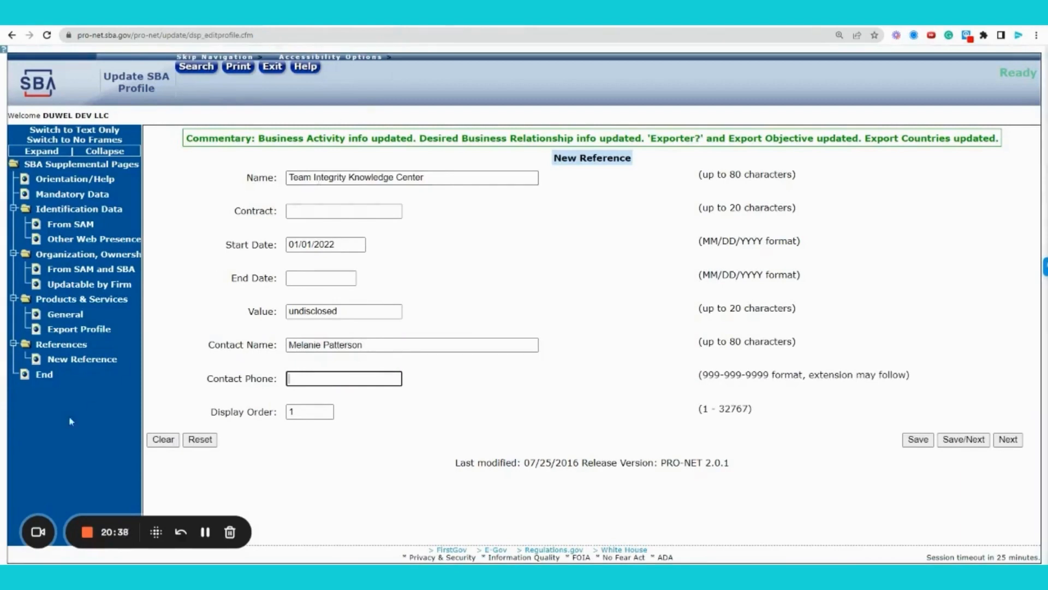
left_click(211, 444)
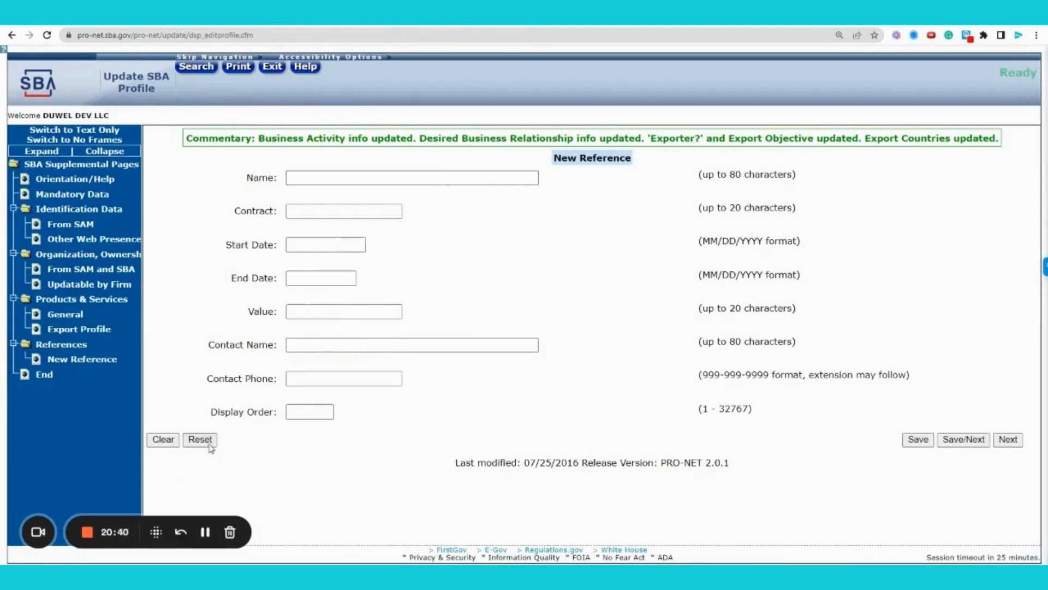
- On the emptied form, enter contract 'service here' and name 'Commercial End User'
left_click(955, 441)
left_click(360, 211)
type("service")
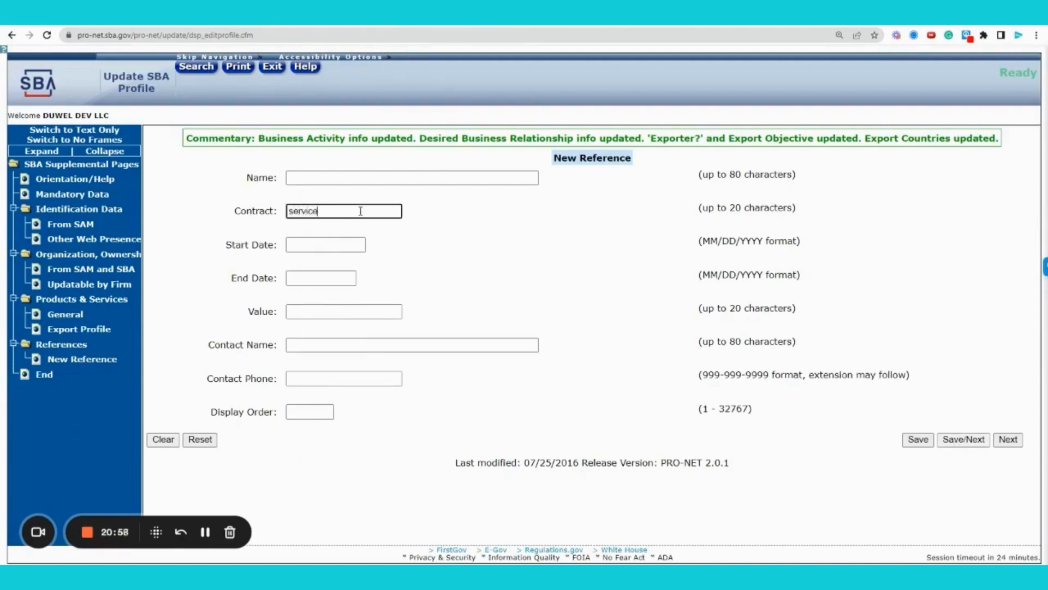
type(" here")
left_click(355, 178)
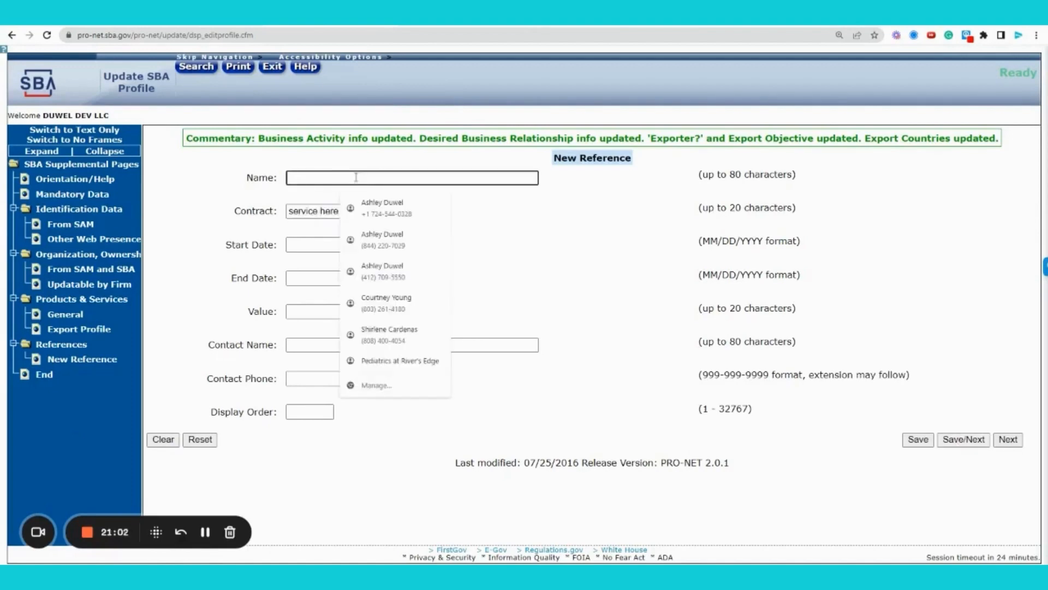
type("Commercial E")
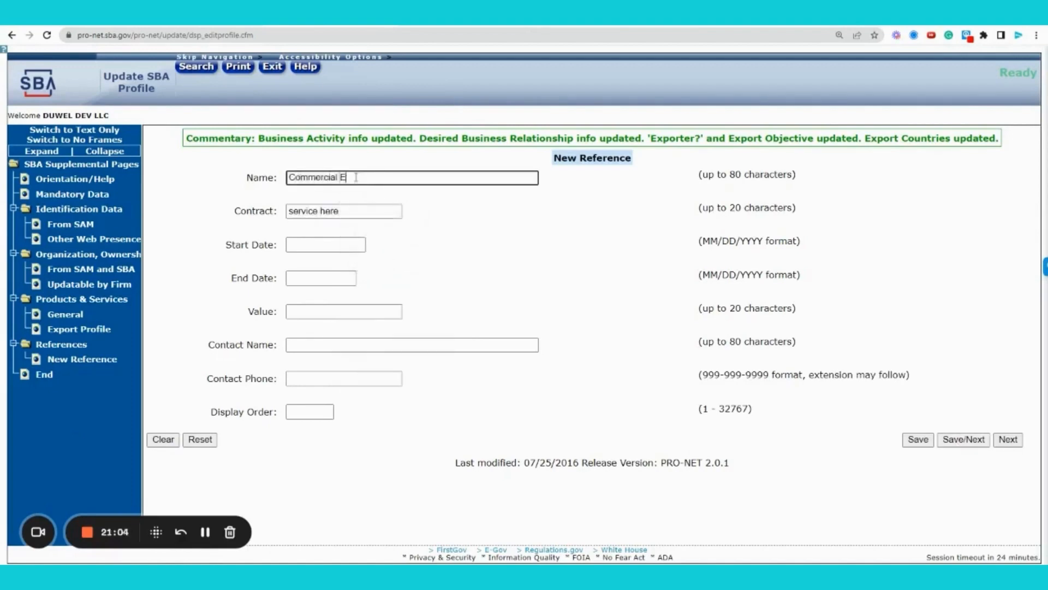
type("nd User")
key("Tab")
key("Tab")
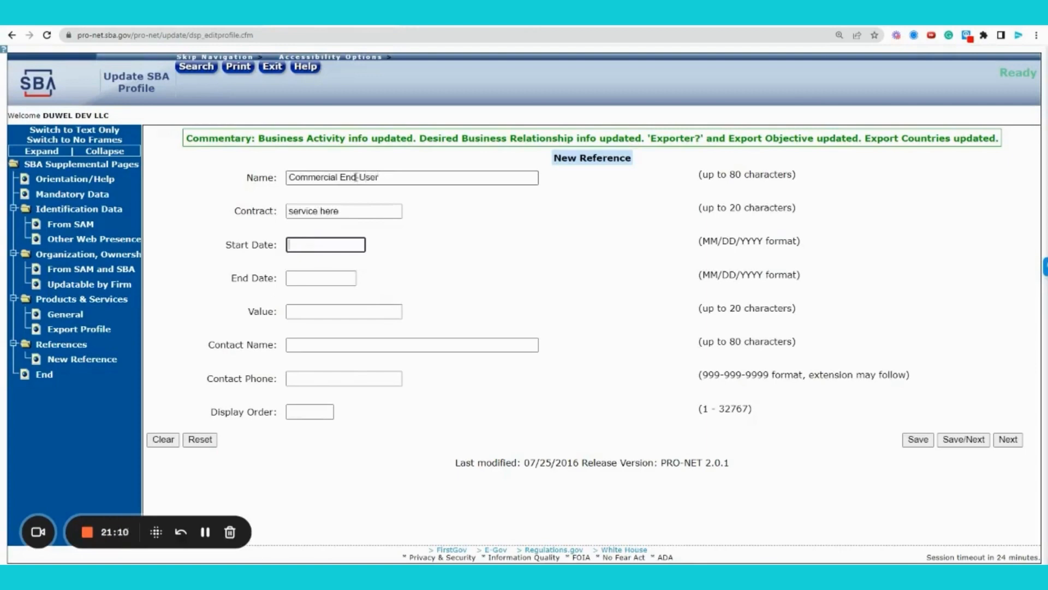
key("Tab")
key("Tab")
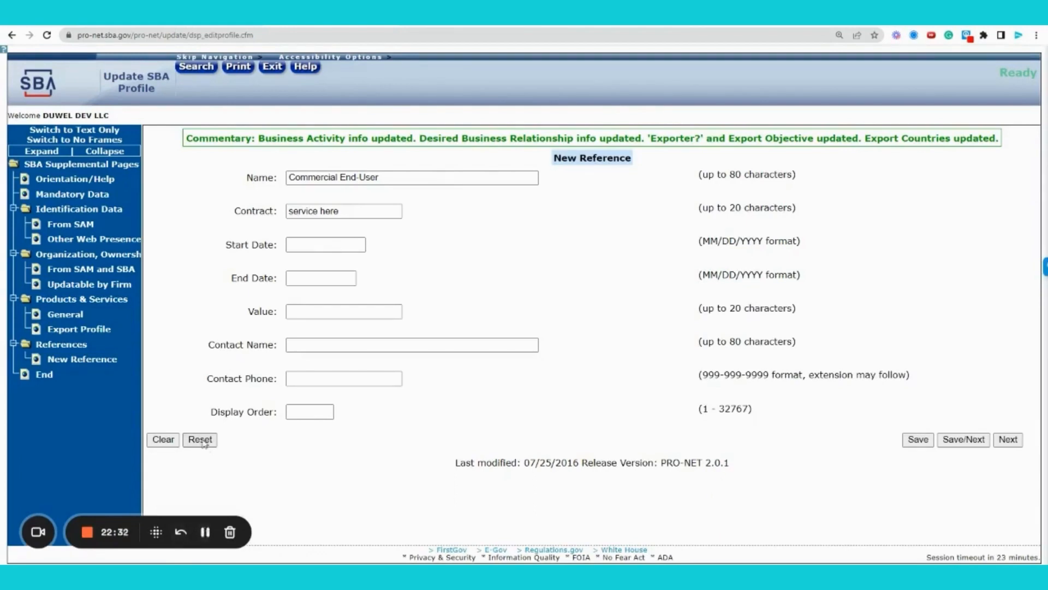
- Reset the reference form and continue with Save/Next to the End of Pages screen
double_click(594, 158)
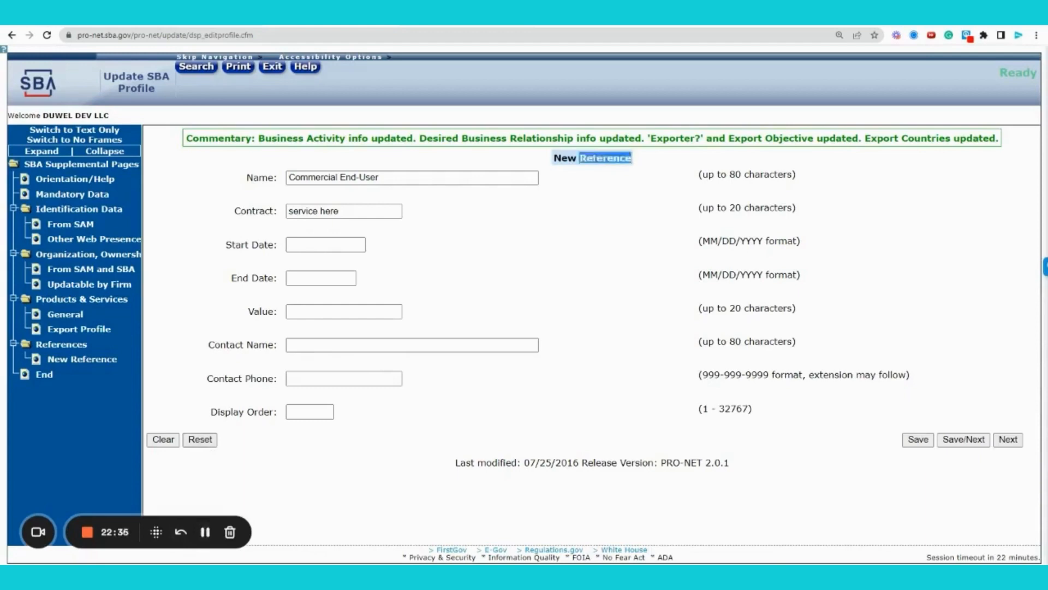
left_click(598, 168)
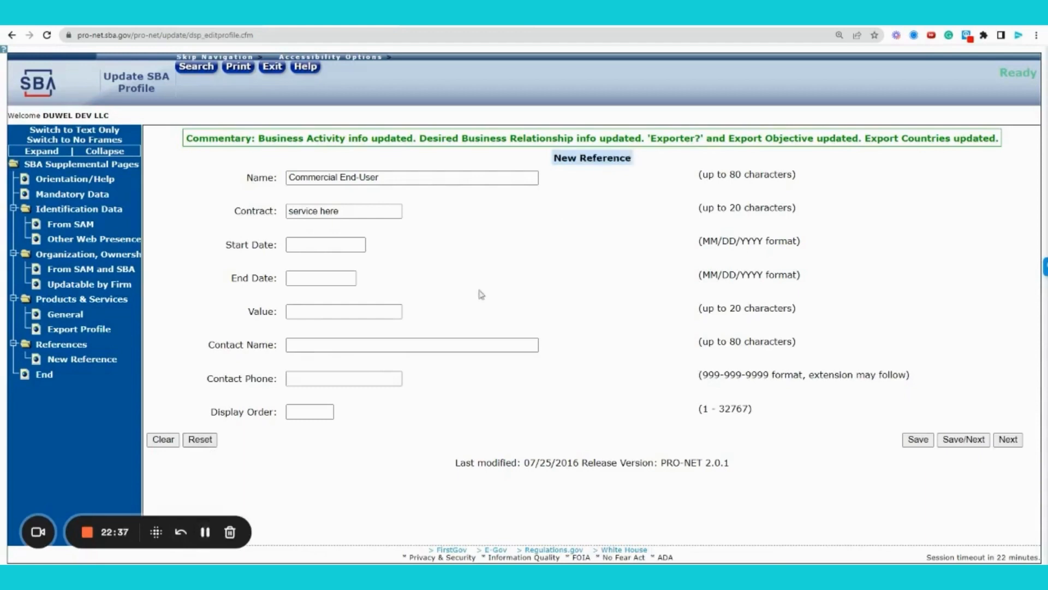
left_click(201, 439)
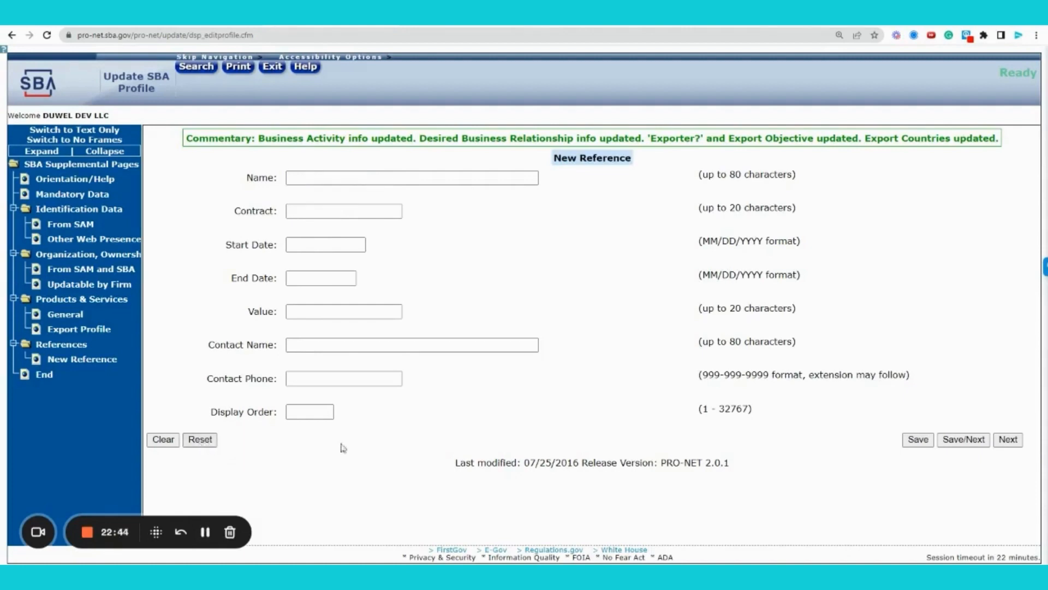
left_click(964, 440)
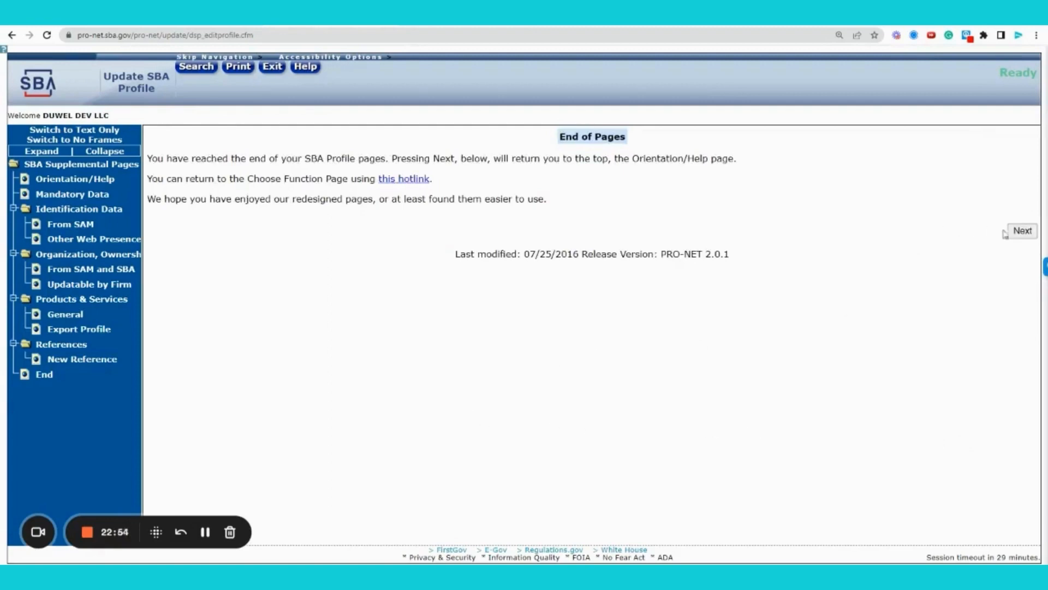
left_click(1028, 232)
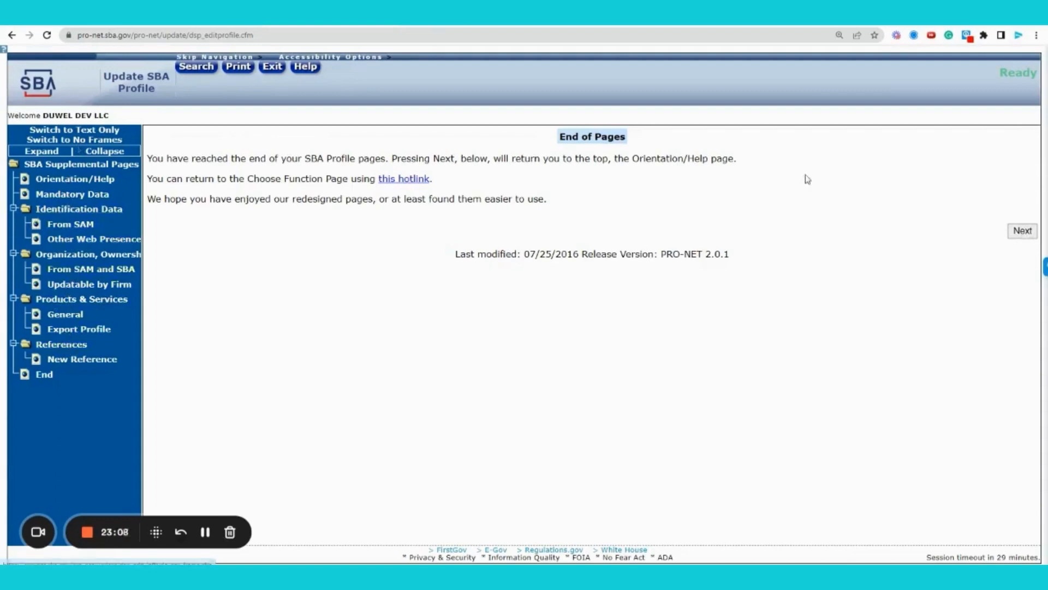
- Use the End of Pages 'this hotlink' to return to the Choose Function page
left_click(105, 284)
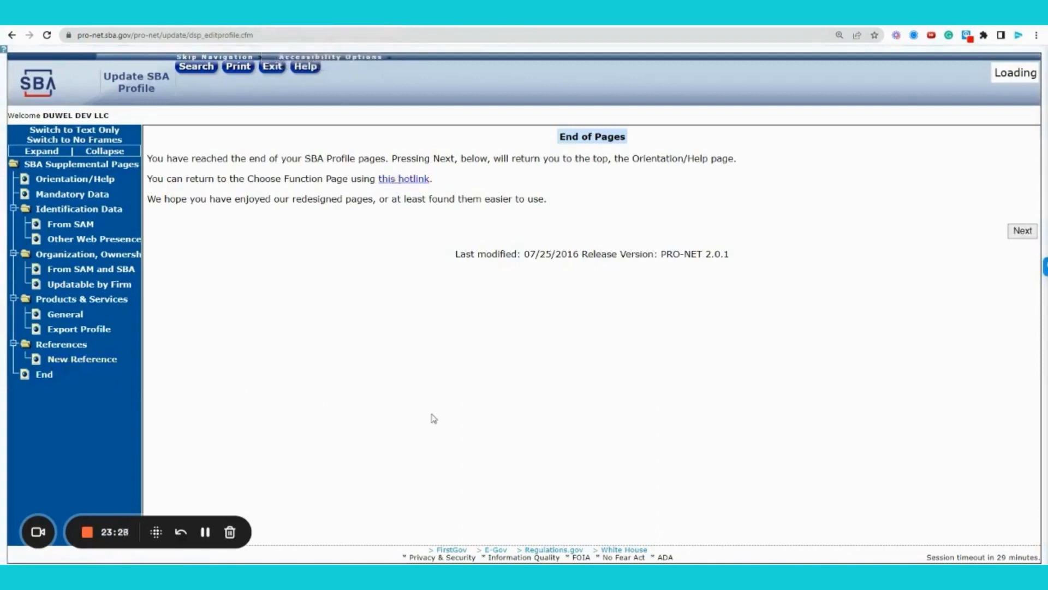
left_click(407, 179)
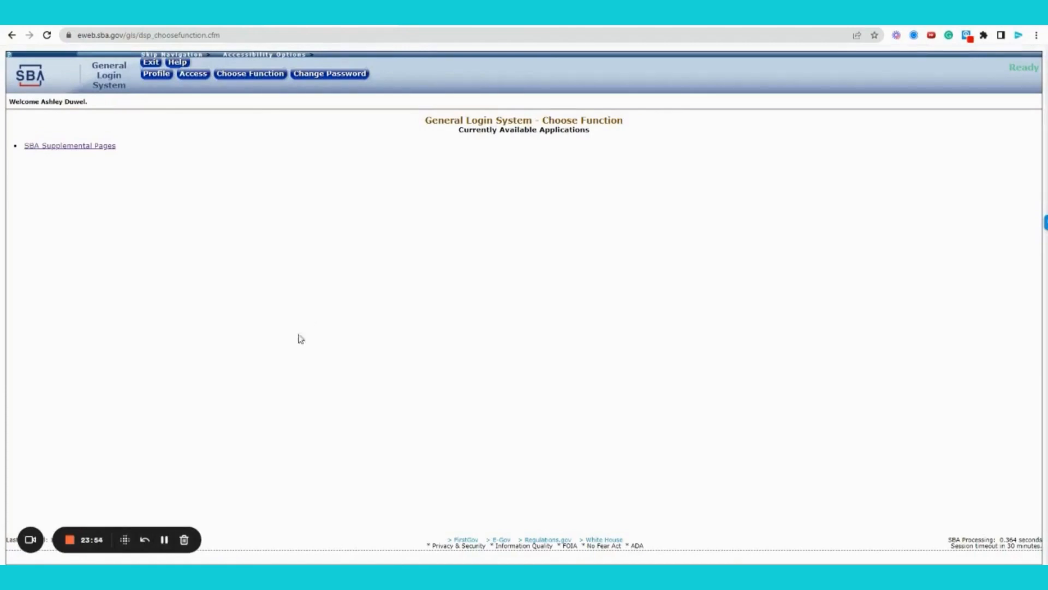
left_click(70, 539)
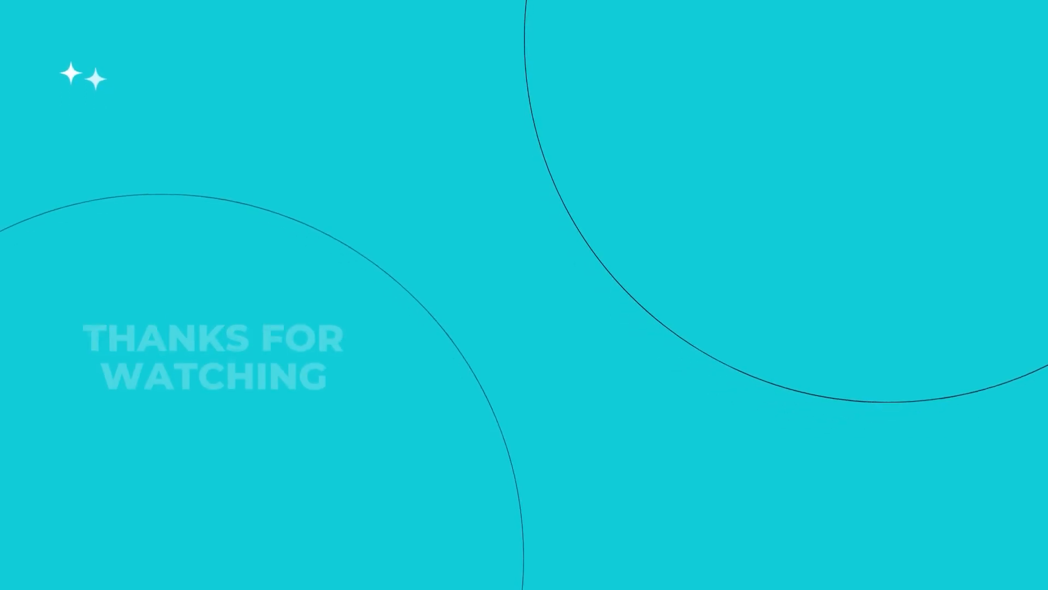